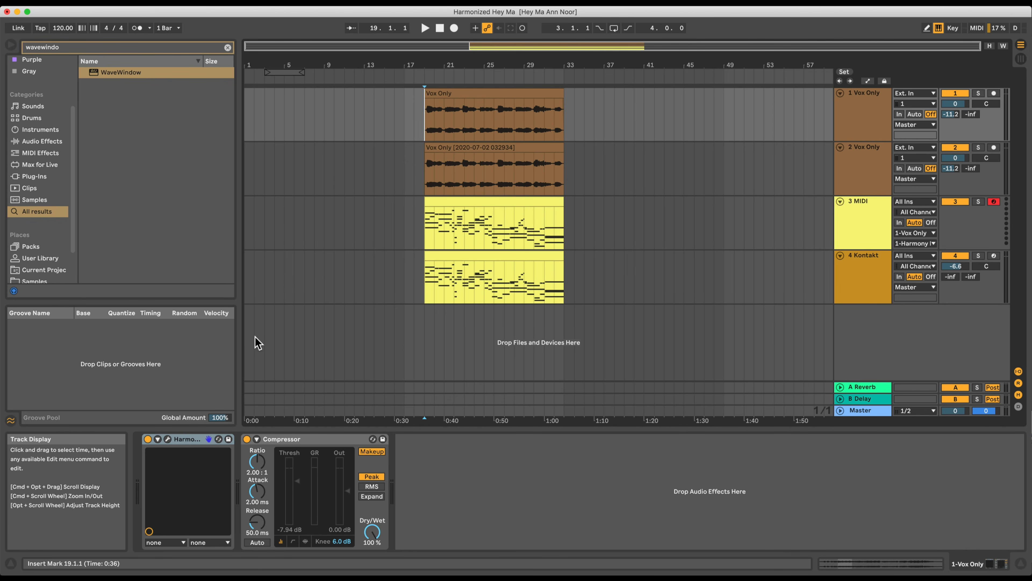
Open the Harmony Engine plug-in on the 1 Vox Only track and review the harmony source options, keeping Chord Via MIDI.
click(168, 440)
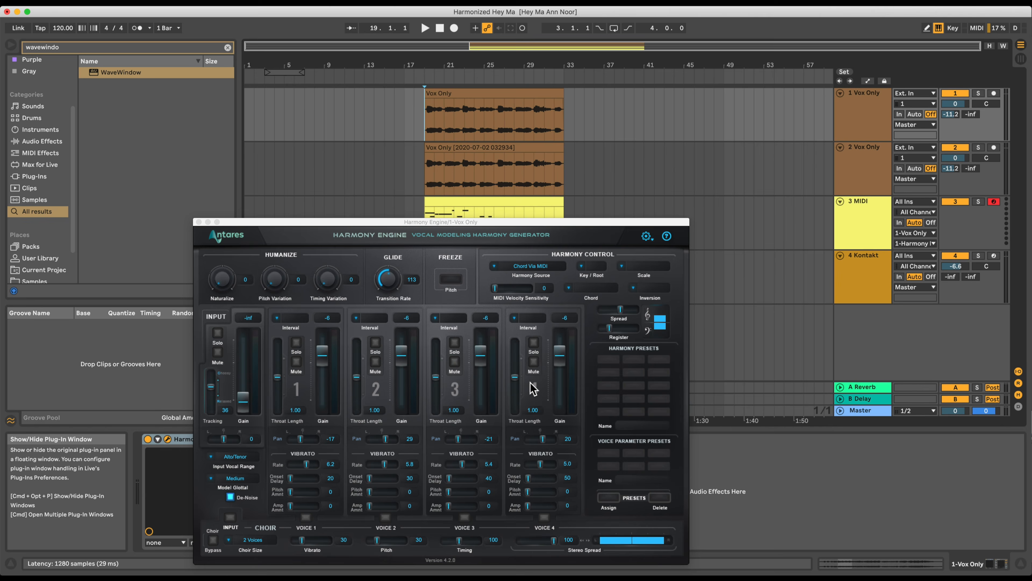
drag(357, 221, 459, 58)
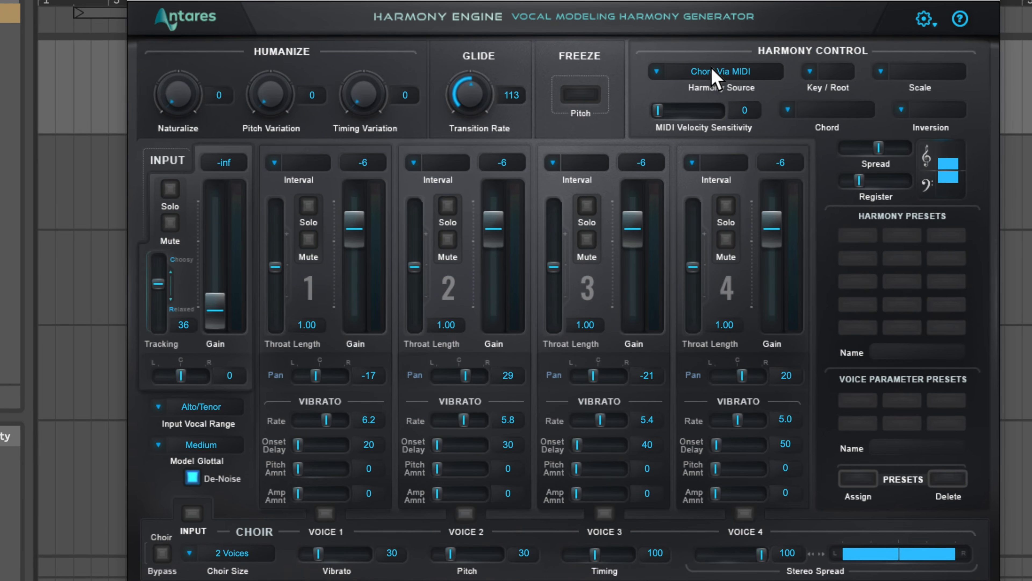
click(622, 107)
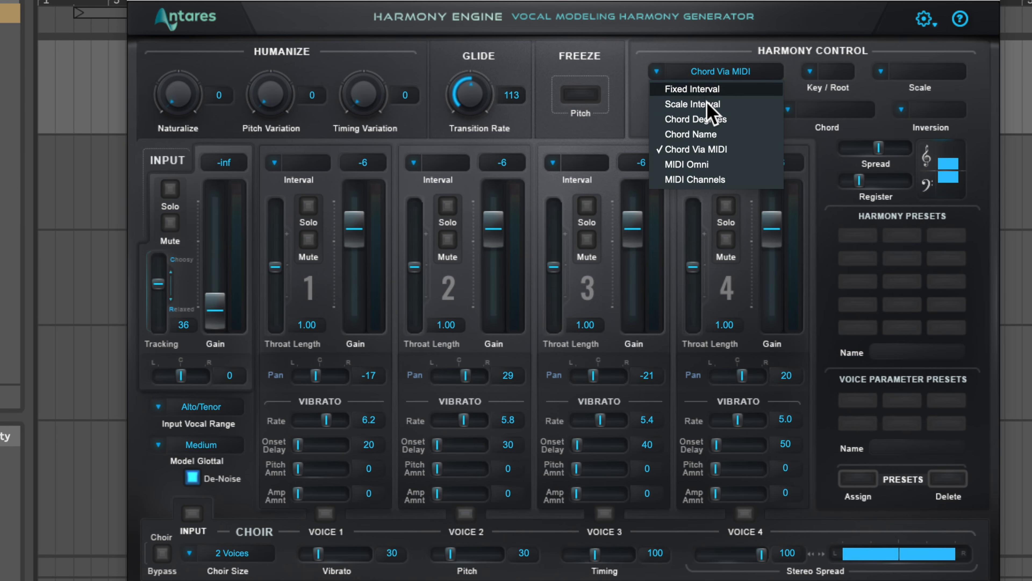
click(704, 52)
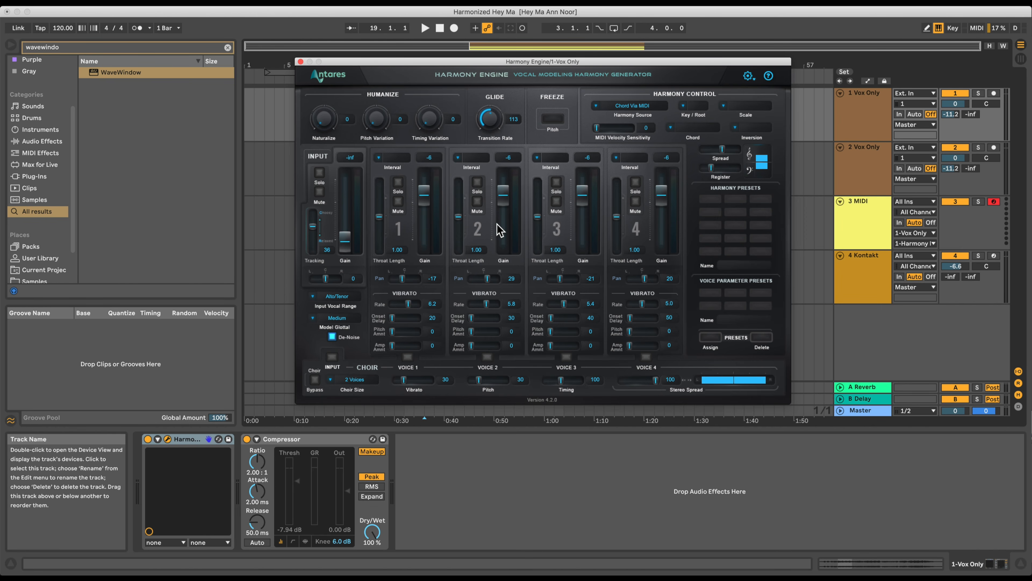
Select the 3 MIDI track to check its output routing, and play the harmonized vocal with Harmony Engine in view.
drag(593, 62, 668, 265)
click(873, 234)
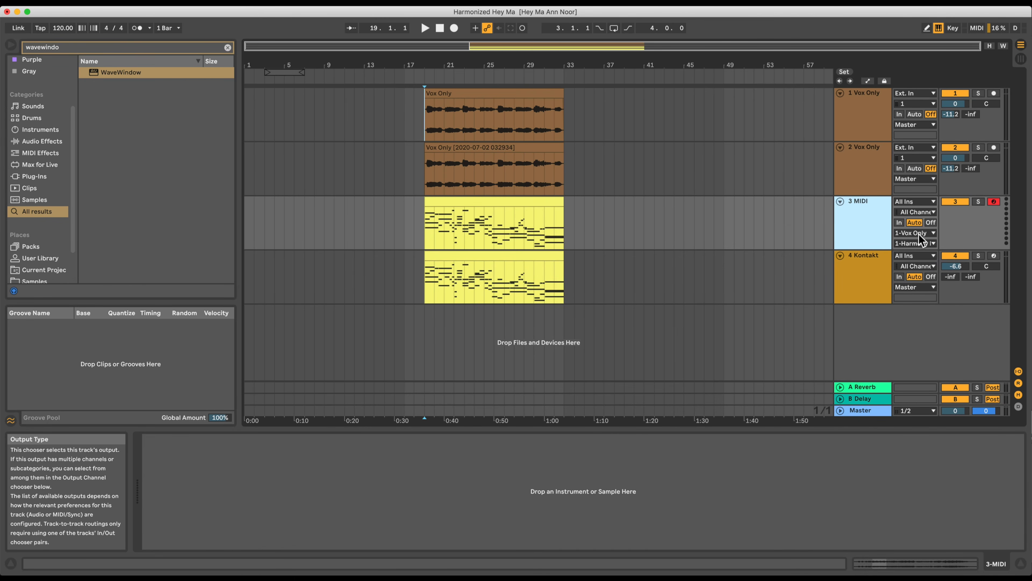
key(space)
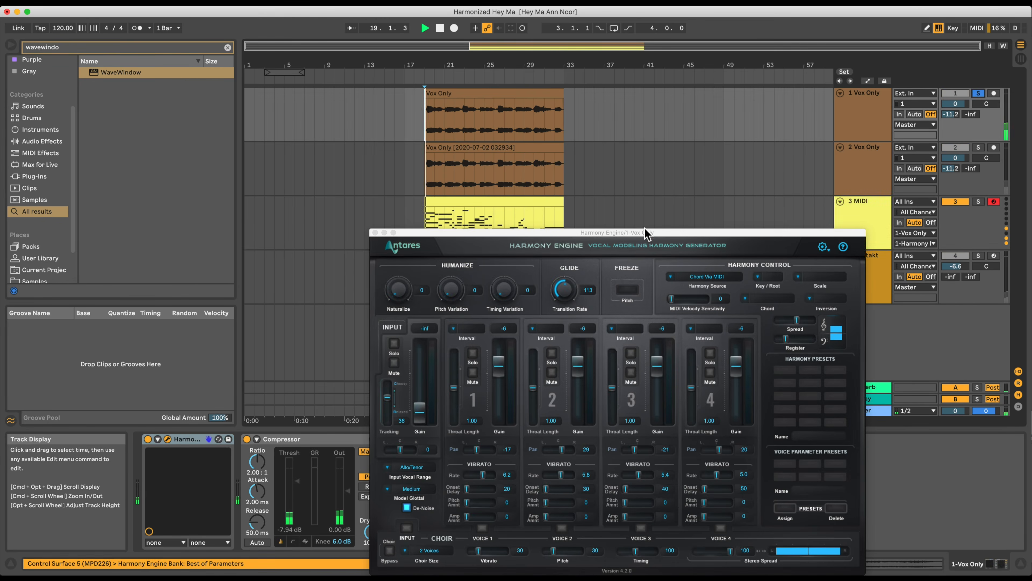
drag(644, 229, 571, 54)
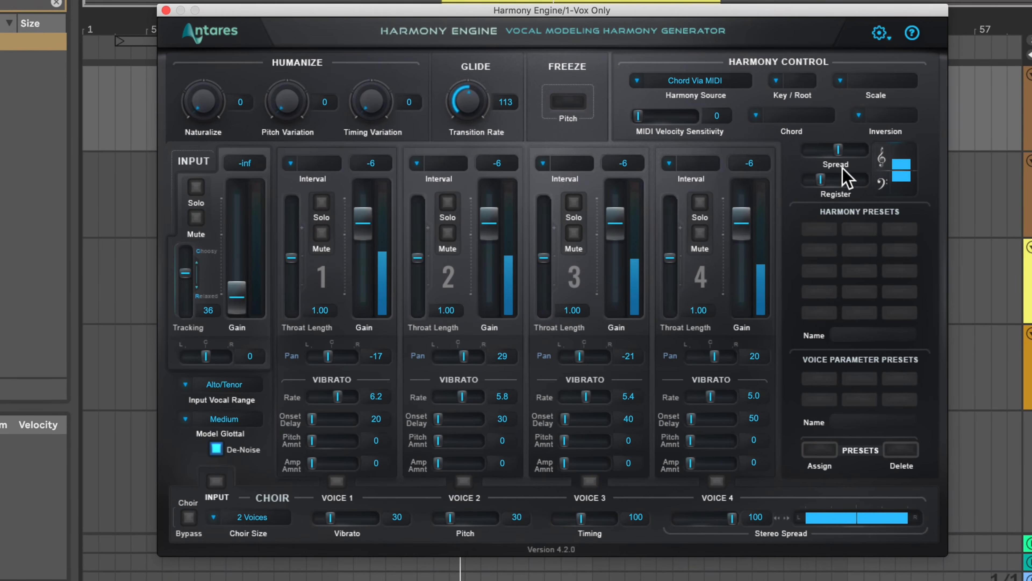
Try Harmony Engine's Register at its lowest and at mid-range during playback, and widen the Spread.
drag(820, 149, 811, 180)
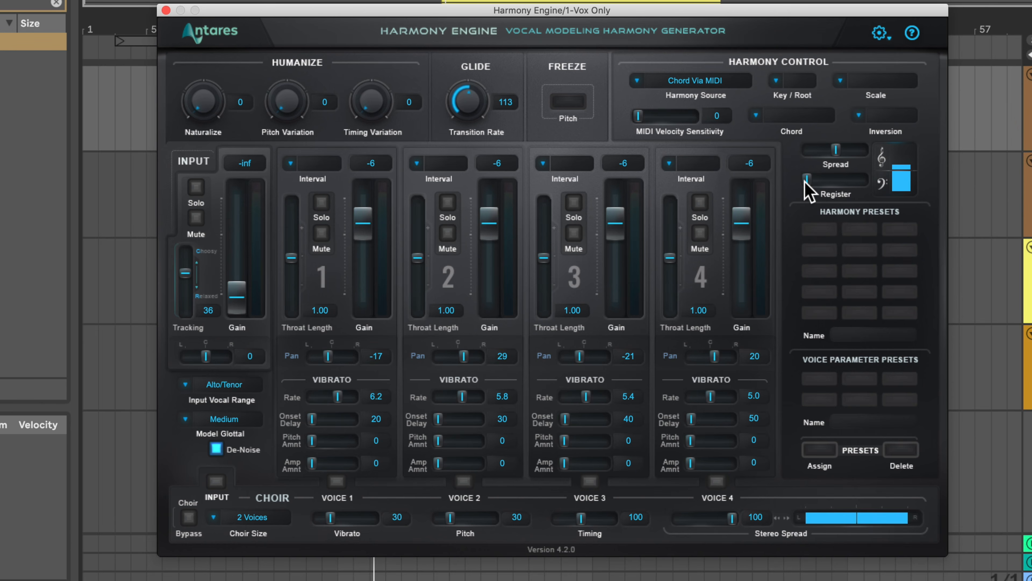
drag(839, 157, 843, 186)
drag(853, 150, 855, 150)
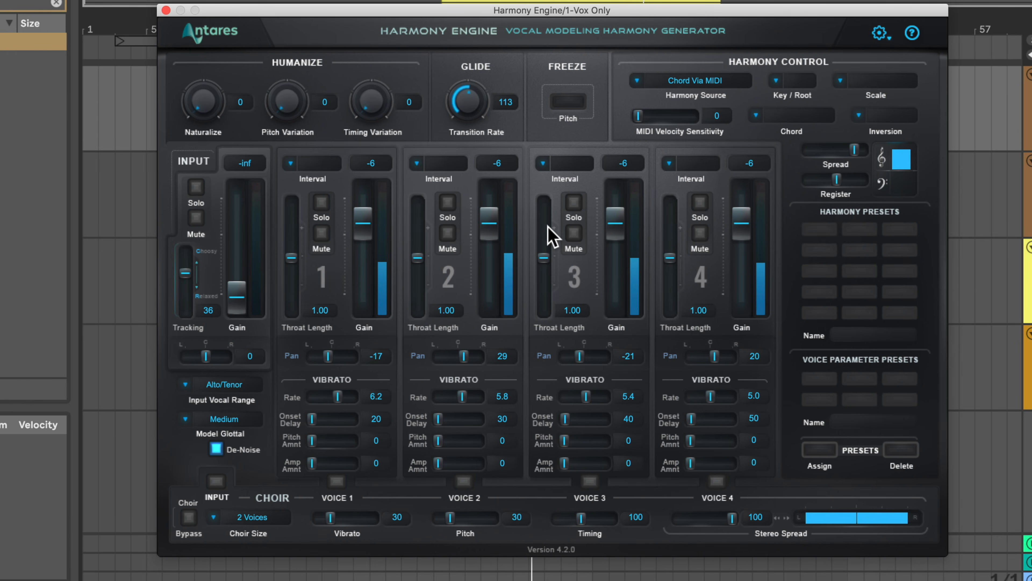
Pan harmony voices 1 to 4 to -41, 80, -43 and 56, and bring the Spread back to mid-range.
drag(328, 355, 323, 356)
drag(470, 358, 475, 357)
drag(579, 356, 575, 357)
drag(714, 357, 726, 359)
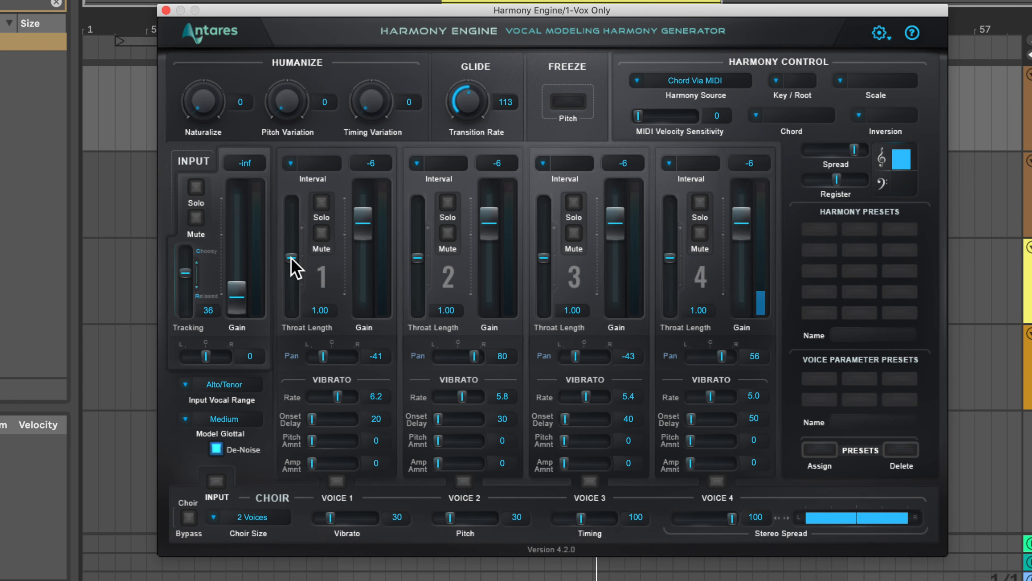
drag(855, 150, 829, 150)
Solo voice 1 with a Throat Length of 0.75 and lower the harmony Register below mid-range.
drag(291, 258, 294, 317)
click(321, 203)
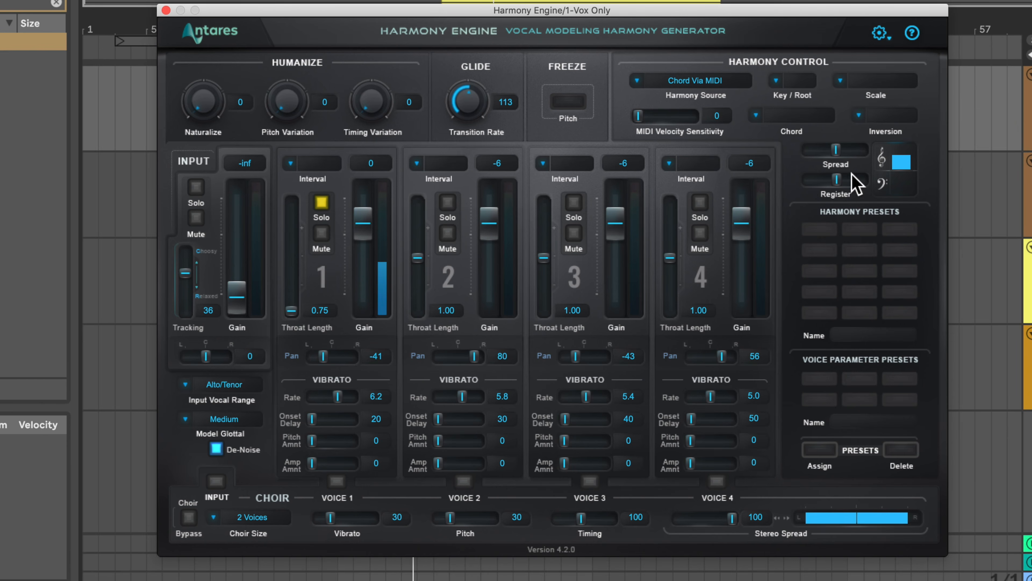
drag(837, 180, 819, 184)
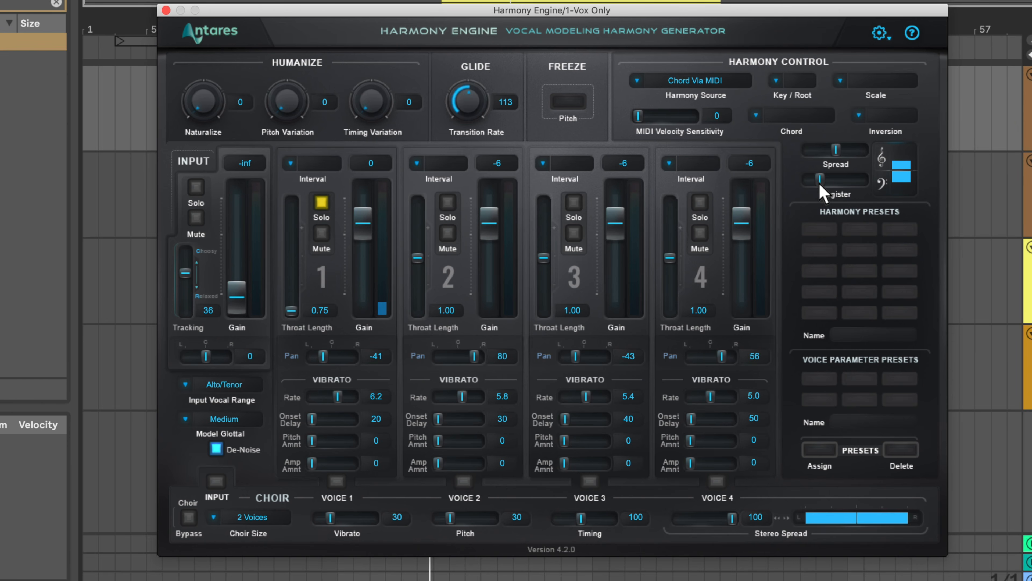
Centre voice 1's pan at 0 and raise its Throat Length well up before returning it to the slider's midpoint.
drag(324, 362, 335, 356)
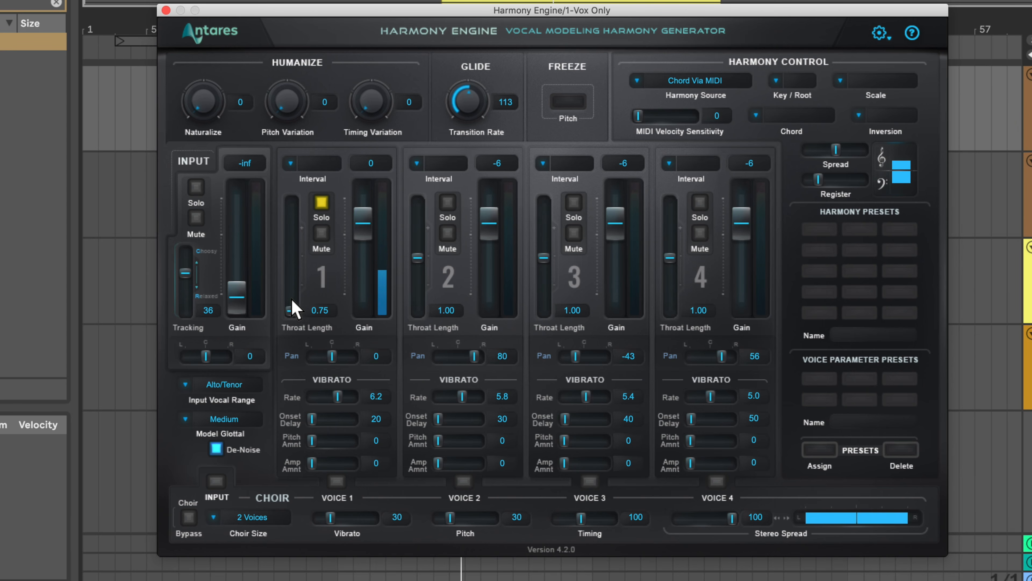
drag(292, 277, 293, 203)
mouse_move(293, 268)
mouse_down()
mouse_move(293, 284)
mouse_move(292, 259)
mouse_up()
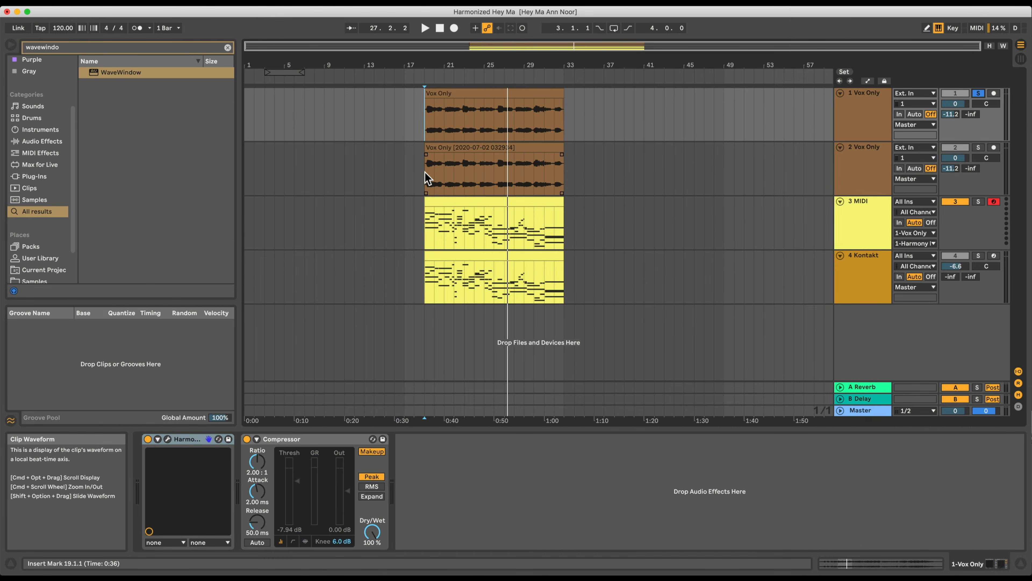
Place the insert marker at the clip start on the 2 Vox Only track and open its iZotope Nectar 2 plug-in without loading a preset.
click(425, 178)
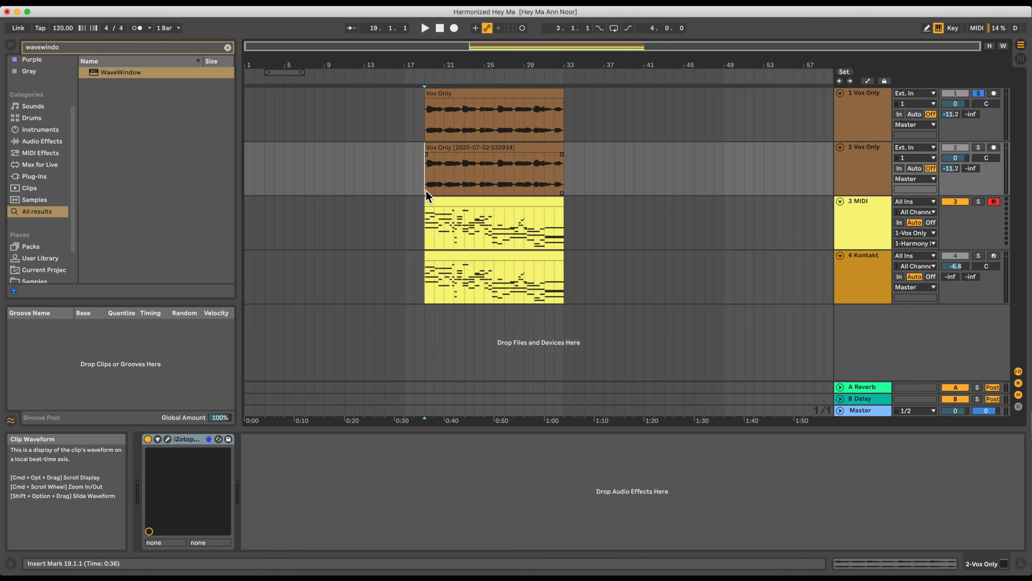
click(167, 440)
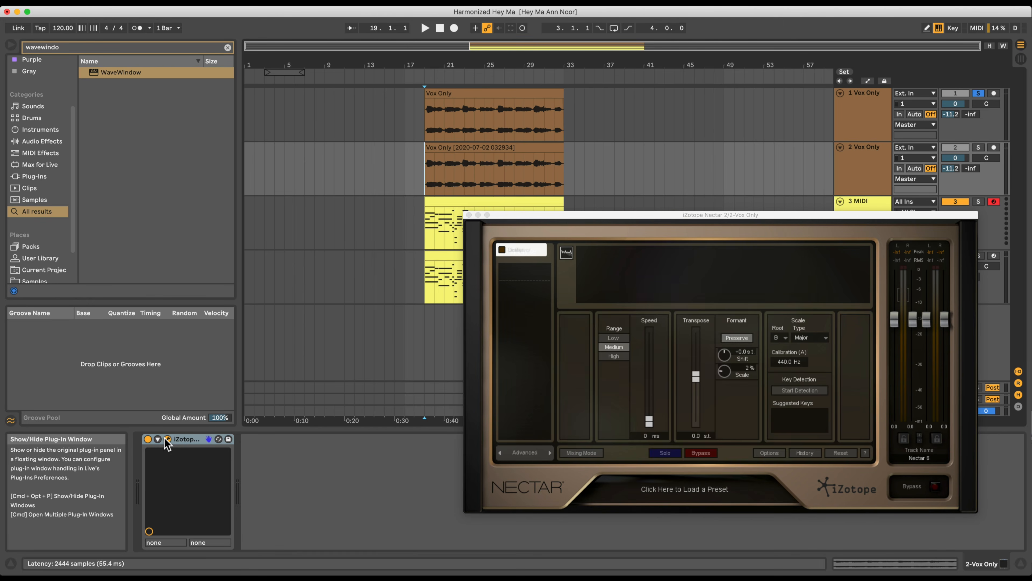
drag(561, 216, 330, 76)
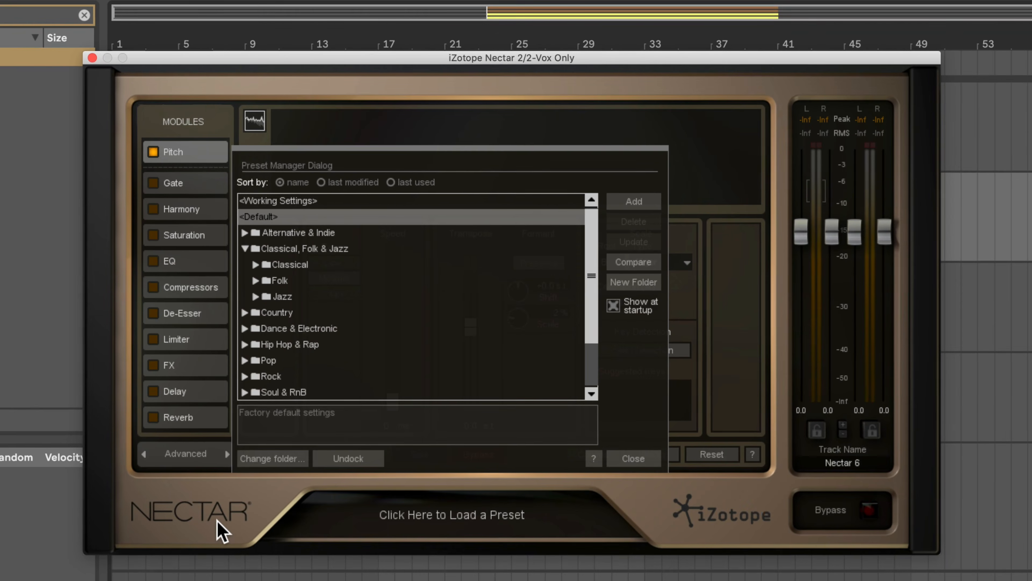
click(638, 458)
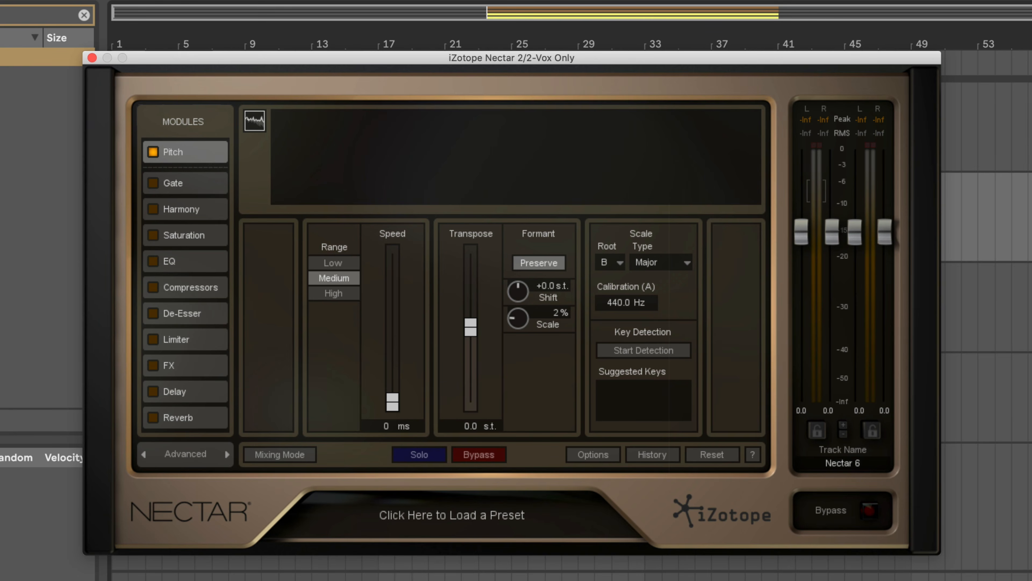
mouse_move(636, 61)
mouse_down()
mouse_move(710, 208)
mouse_move(720, 280)
mouse_move(649, 70)
mouse_up()
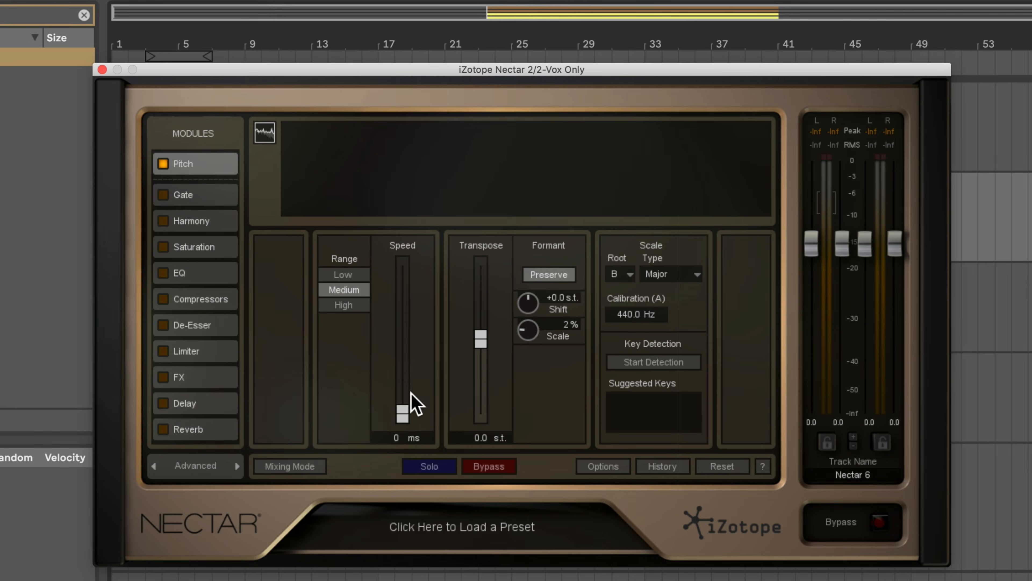
Play the vocal with the pitch correction Speed at 0 ms, and sweep the Formant Shift up to +5.5 s.t. and down to -8.6 s.t.
drag(403, 402, 404, 444)
key(space)
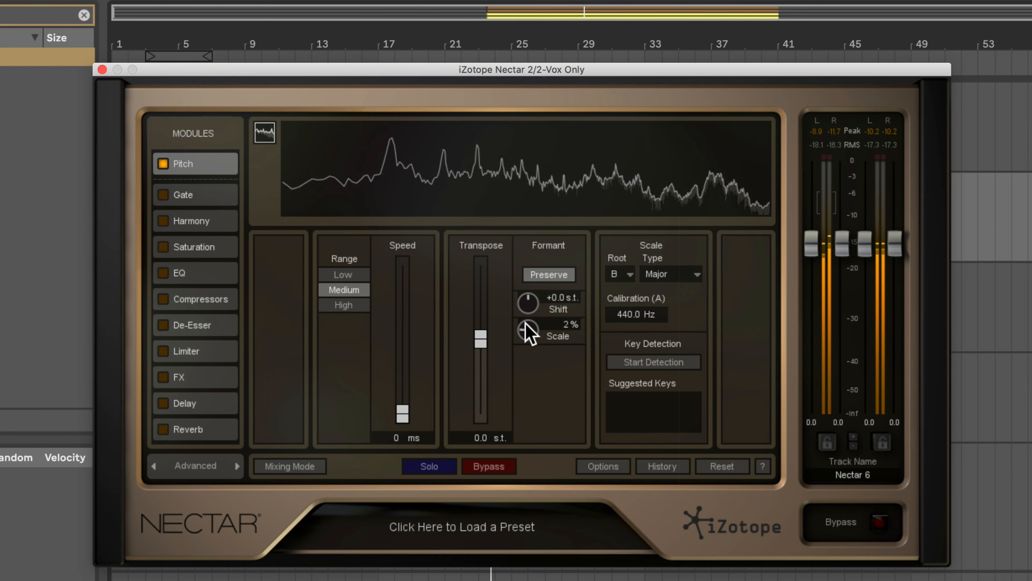
drag(524, 313, 521, 337)
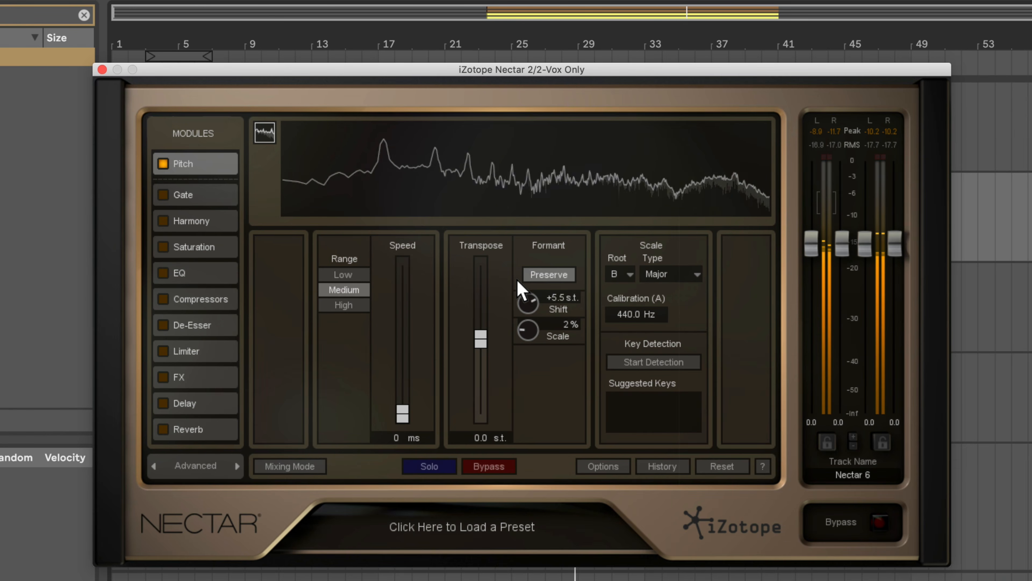
drag(518, 274, 514, 325)
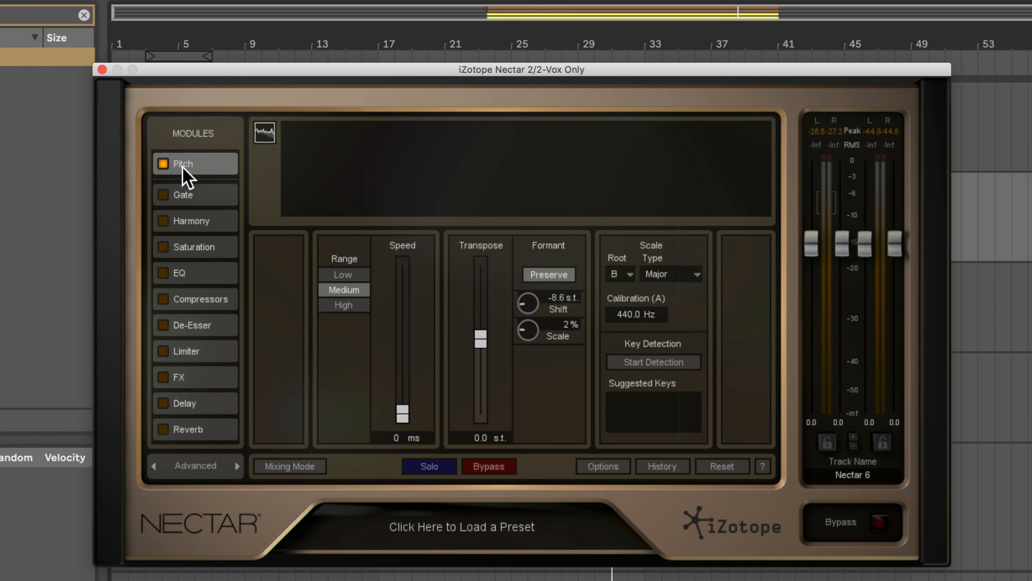
Disable Nectar's Pitch module and enable the Harmony module with MIDI Control of its voices.
click(163, 164)
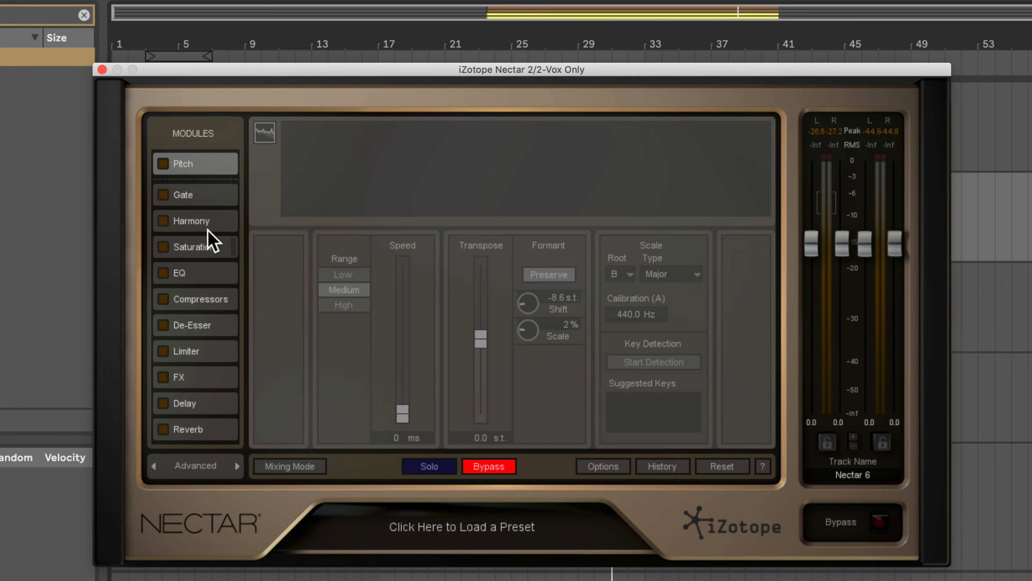
click(192, 222)
click(163, 221)
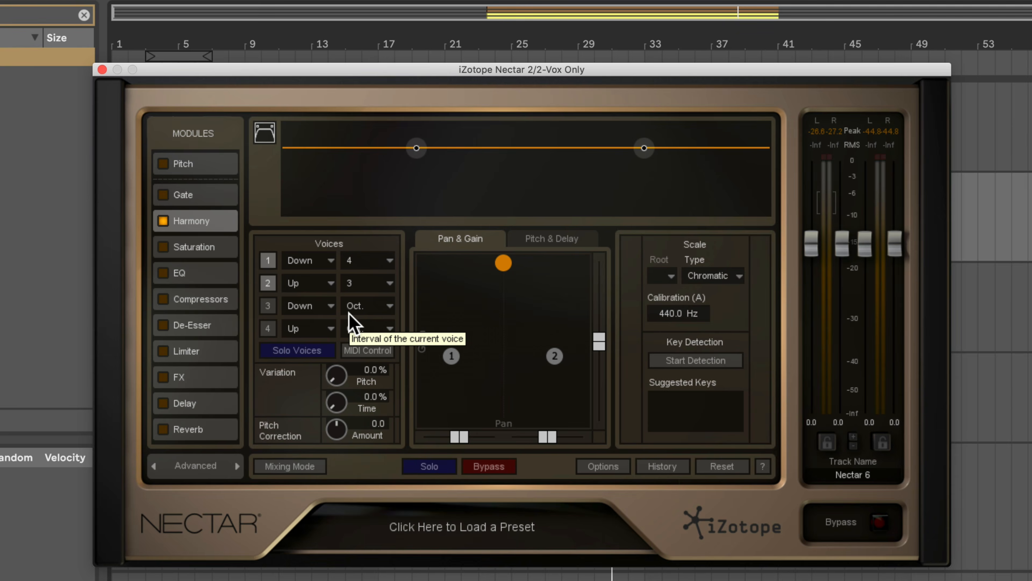
click(375, 354)
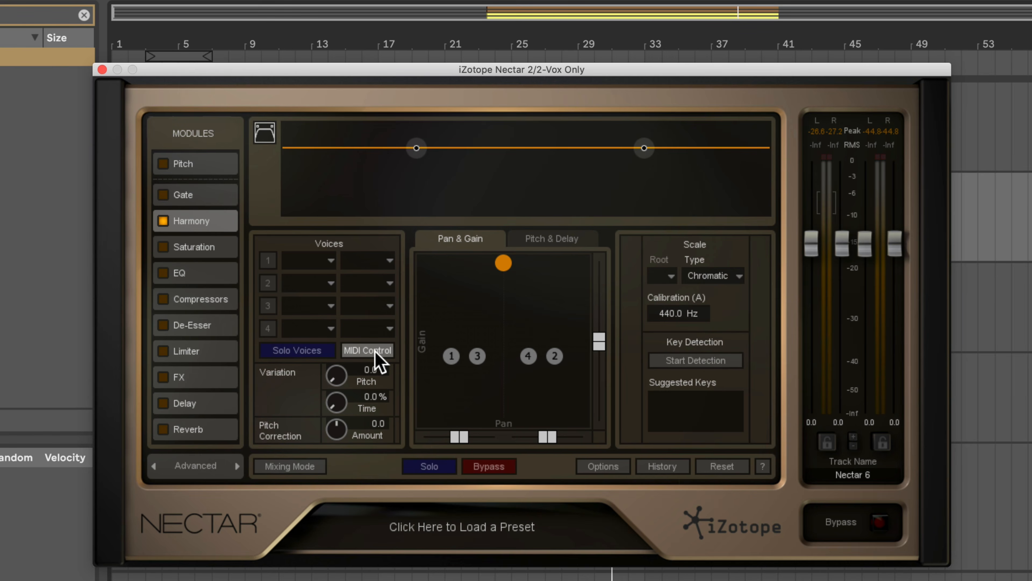
Raise the gain of the four Nectar harmony voices, placing voice 3 at -7.2 dB, -45.9 % pan and voice 2 at -6.2 dB, 65.4 %.
drag(455, 355, 479, 318)
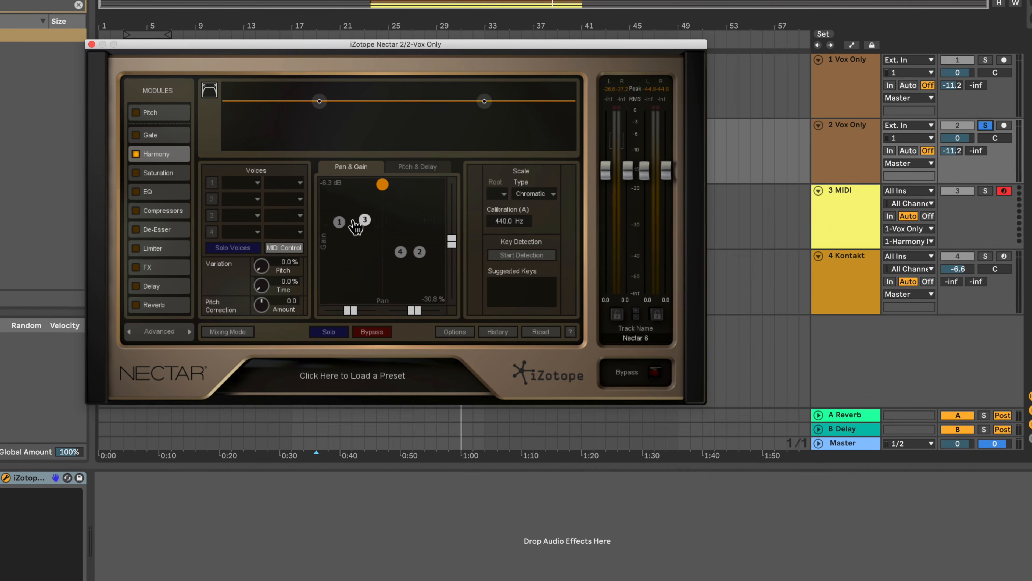
drag(356, 227, 355, 226)
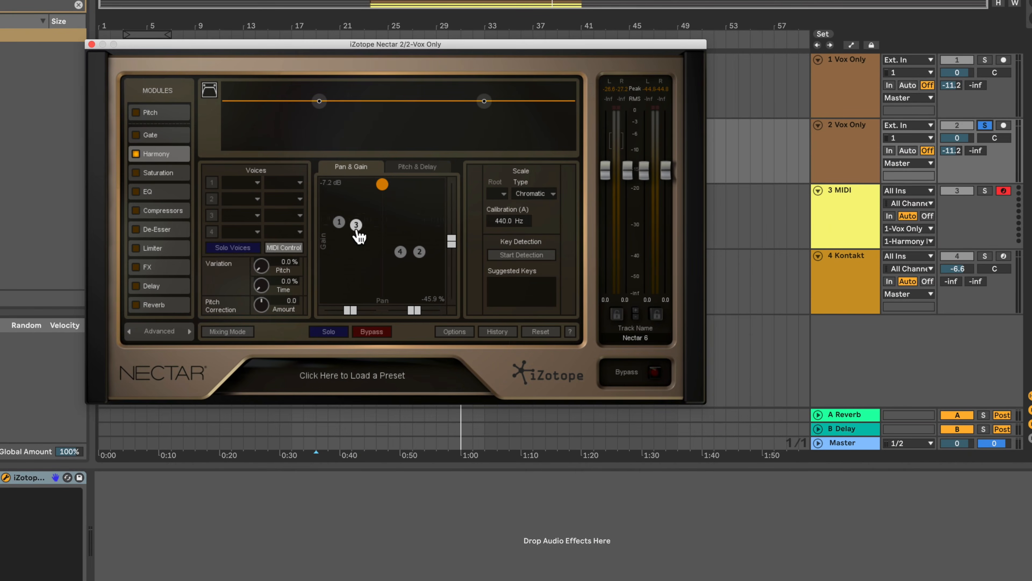
drag(400, 251, 419, 221)
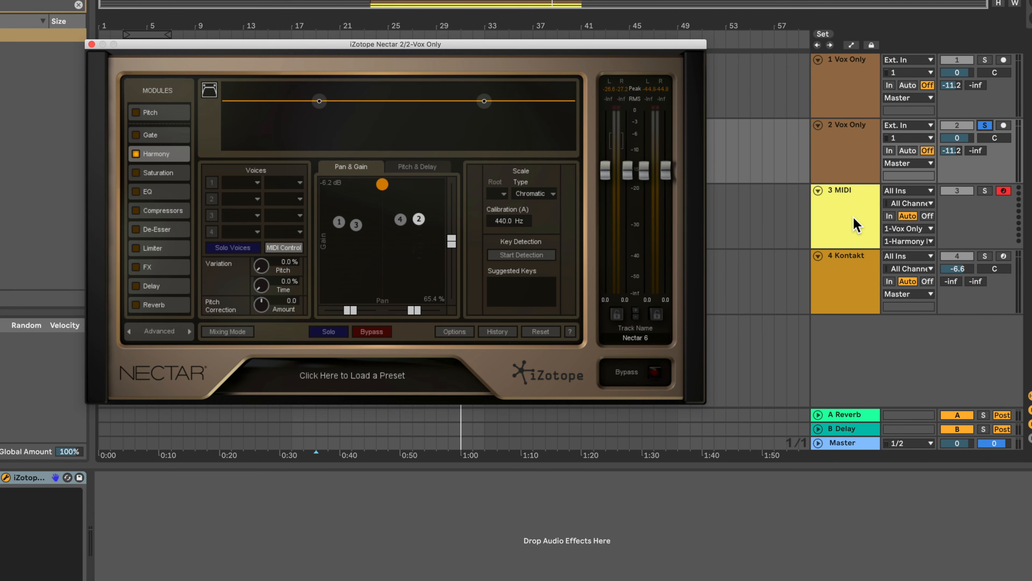
Route the 3 MIDI track's output to 2-Vox Only with 1-iZotope Nectar 2 as the output channel.
click(855, 225)
click(910, 241)
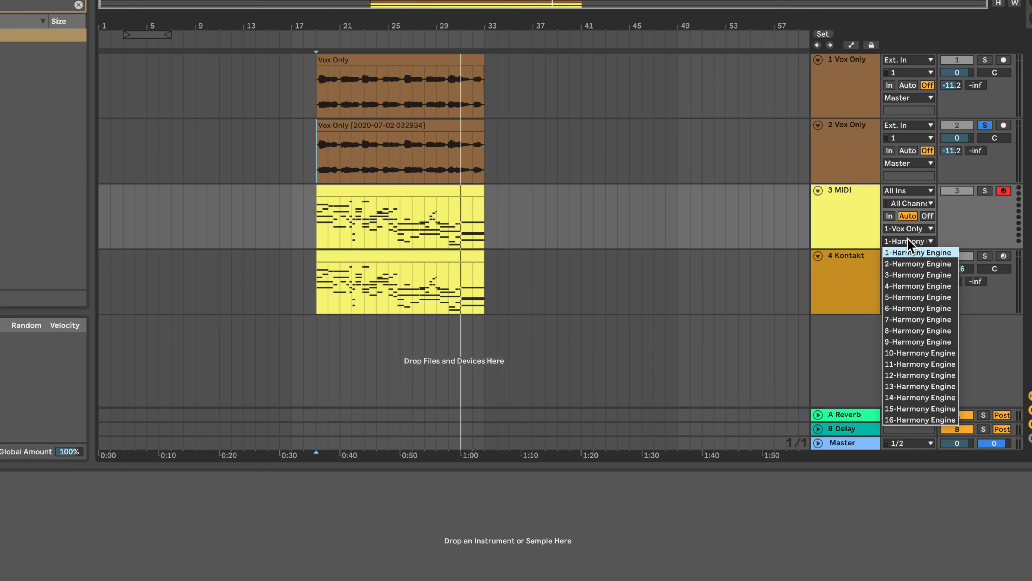
click(907, 239)
click(904, 229)
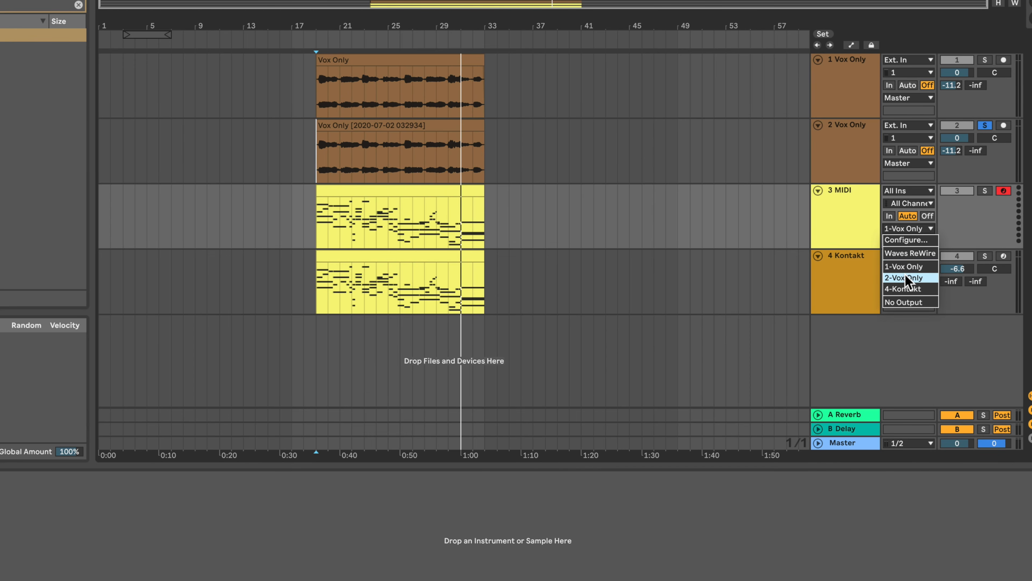
click(905, 276)
click(908, 241)
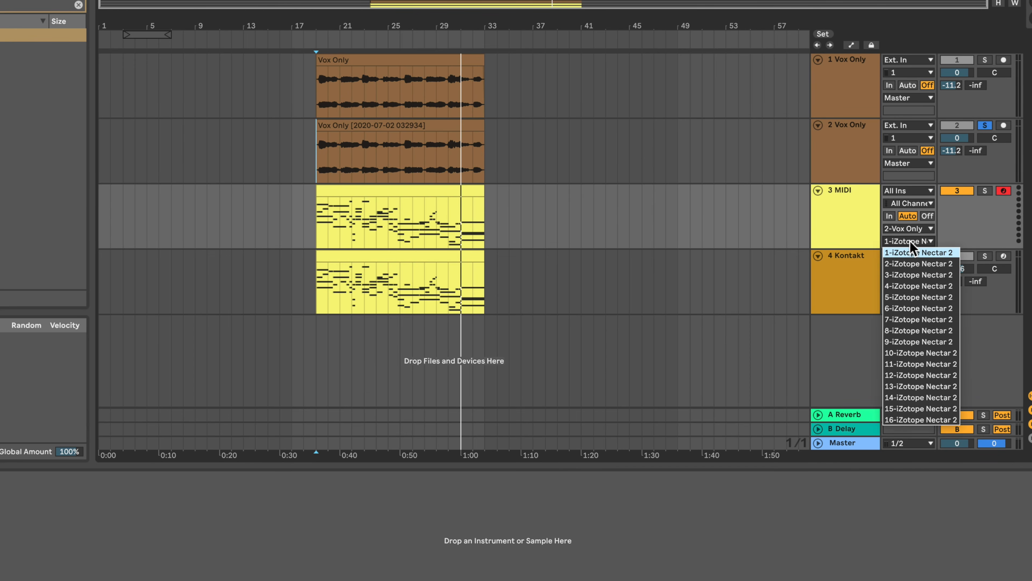
click(907, 253)
Play track 2 from the clip start and raise all four harmony voices further, setting voice 1 to -2.4 dB at -81.6 % pan.
click(318, 148)
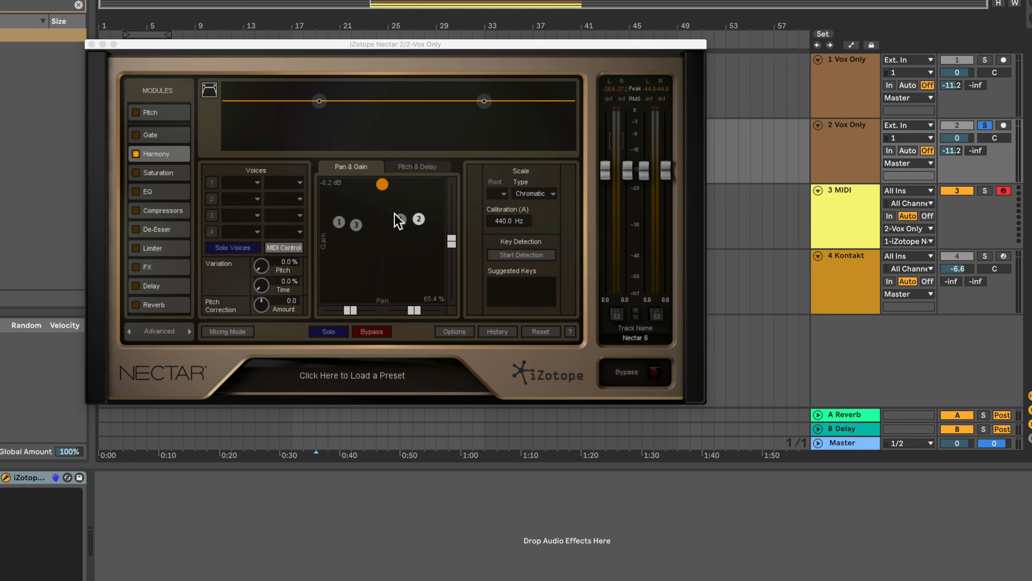
key(space)
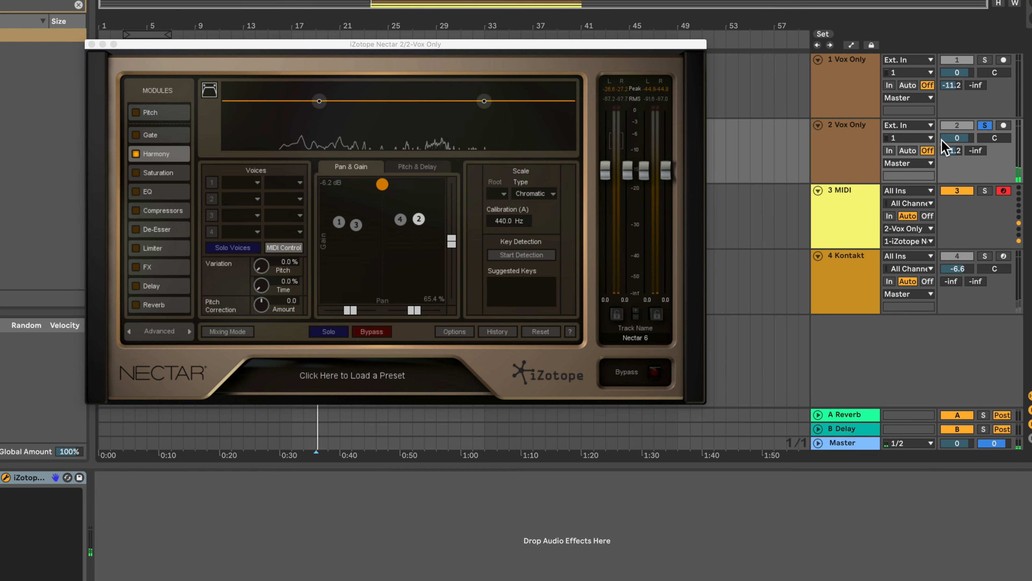
click(357, 225)
drag(357, 225, 413, 187)
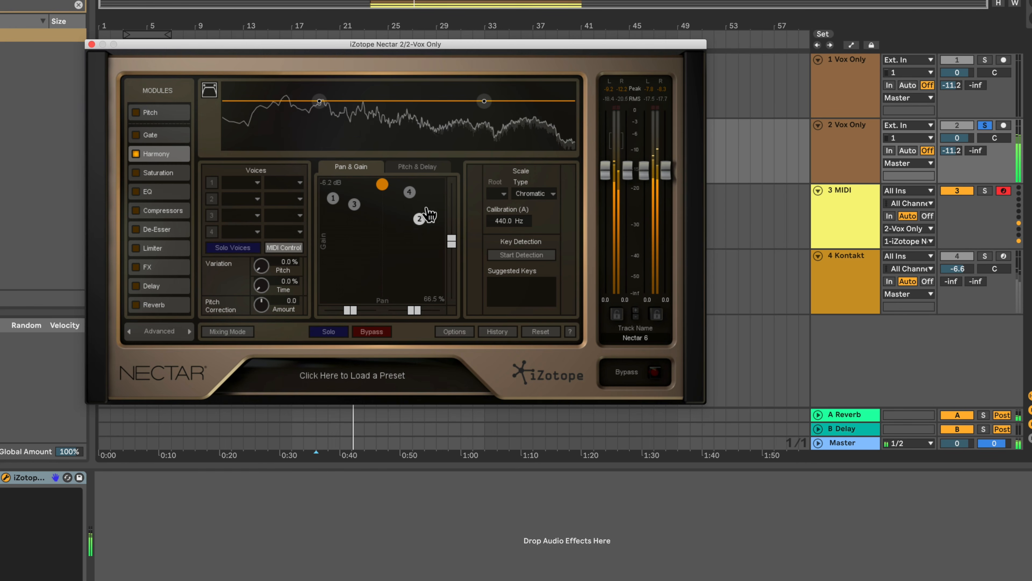
drag(418, 218, 336, 198)
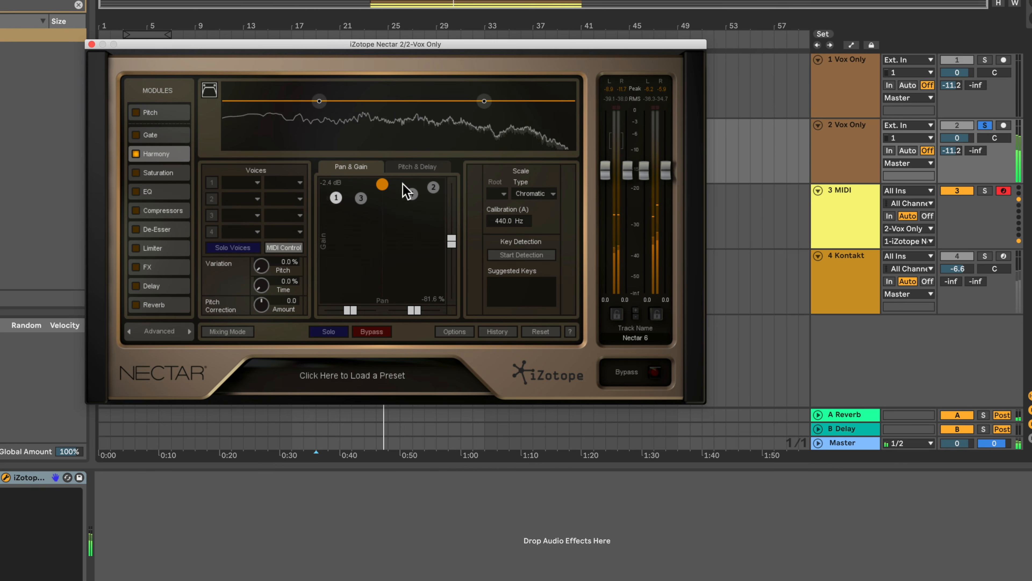
Stagger the delays of the Nectar harmony voices, offsetting voice 4 by 47.0 ms and 4.9 cents.
click(421, 166)
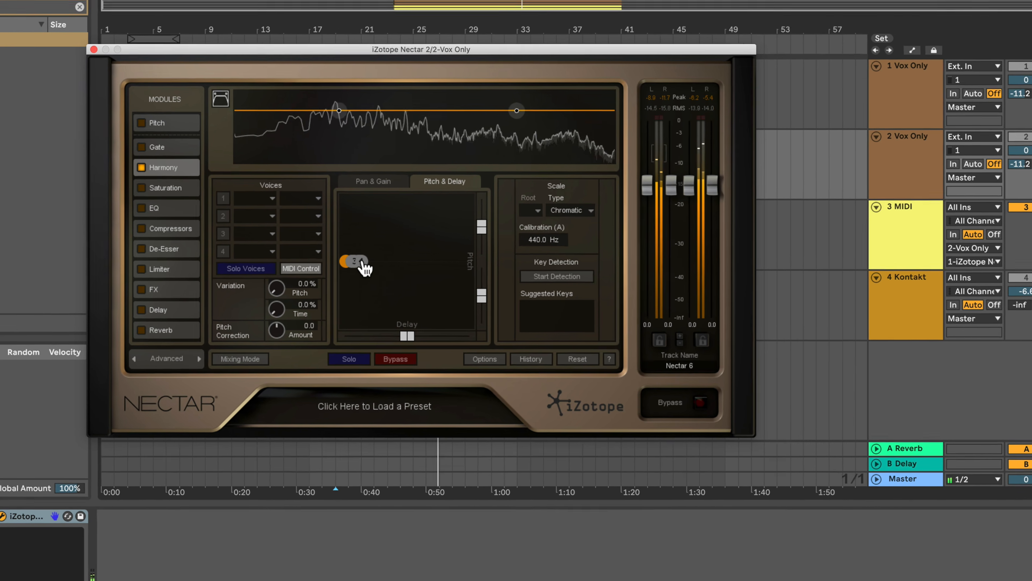
drag(361, 263, 390, 263)
click(364, 262)
drag(450, 343, 501, 348)
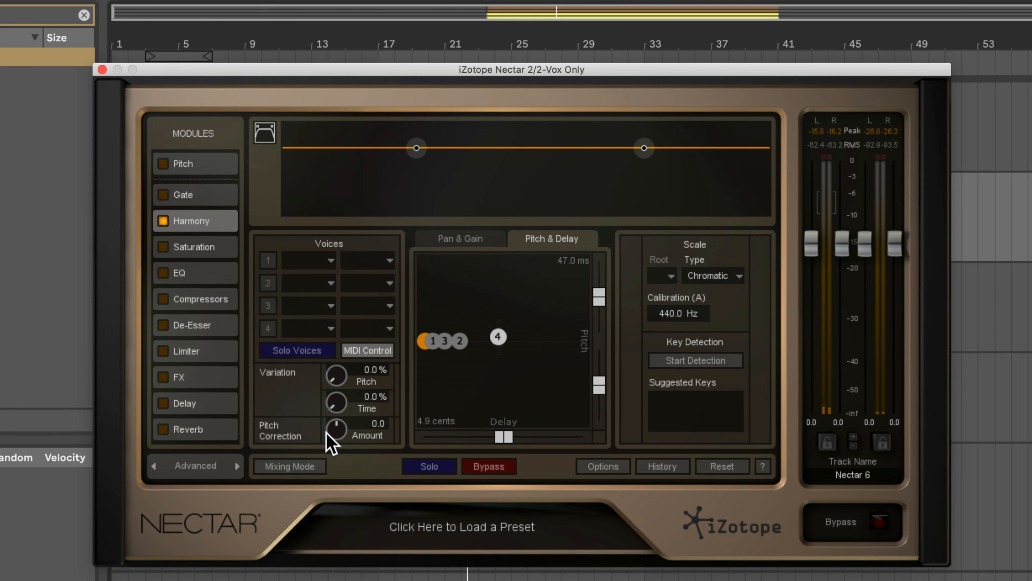
Set the Harmony module's scale to root B, type Major, and raise the pitch correction amount to 100.0.
click(706, 281)
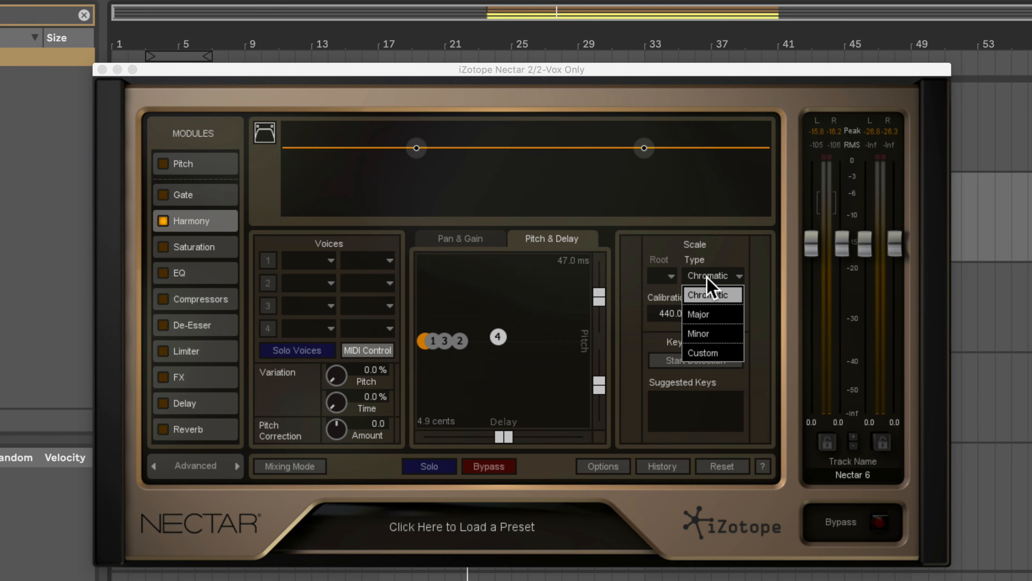
click(712, 315)
click(661, 273)
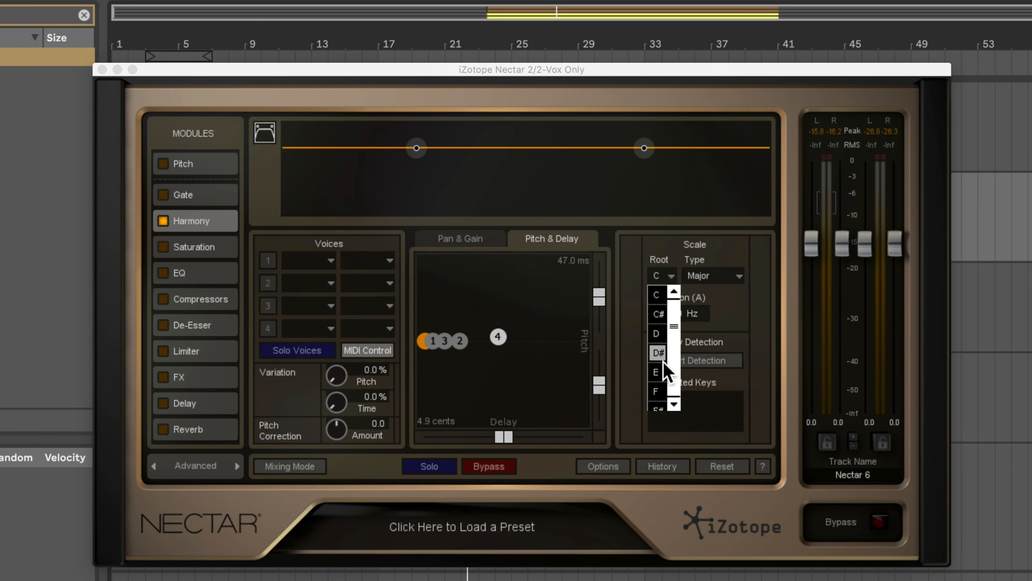
scroll(673, 350, down, 5)
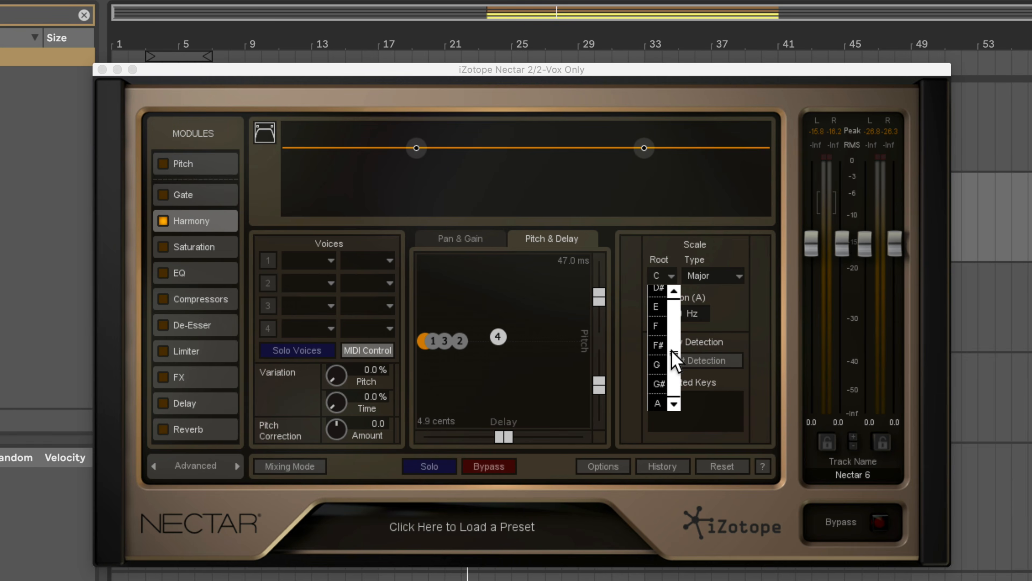
click(658, 401)
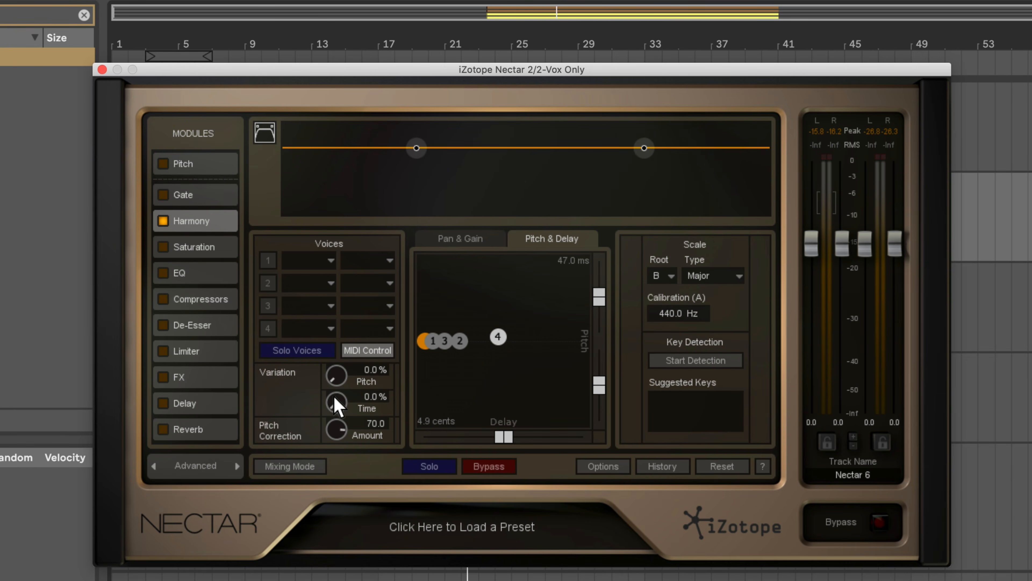
Play the harmonies and adjust the voice panning and gain, with voice 1 at -64.3 %, -2.5 dB and voice 2 at 71.9 %, -0.6 dB.
key(space)
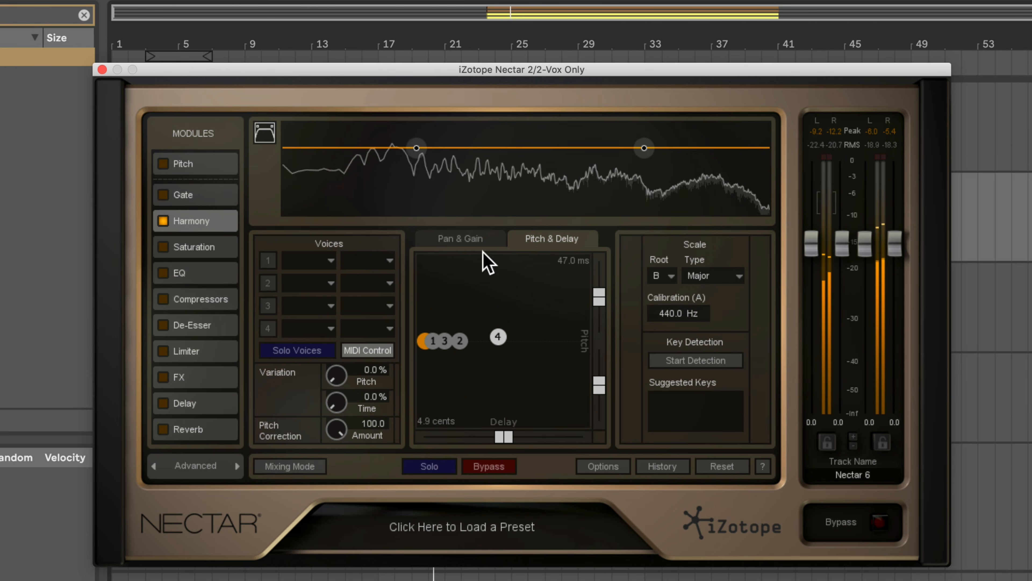
click(480, 241)
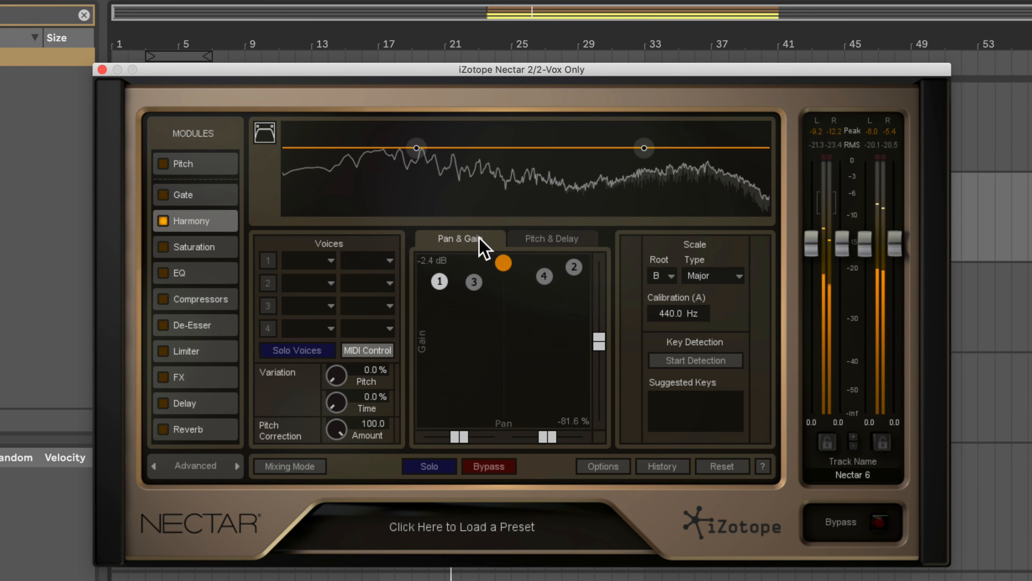
drag(476, 283, 455, 283)
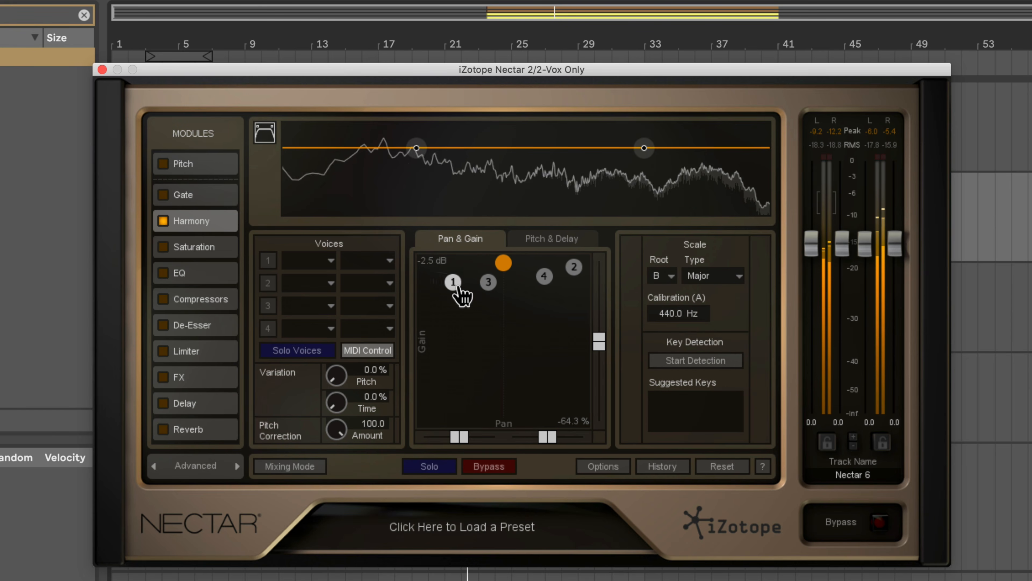
drag(543, 289, 558, 272)
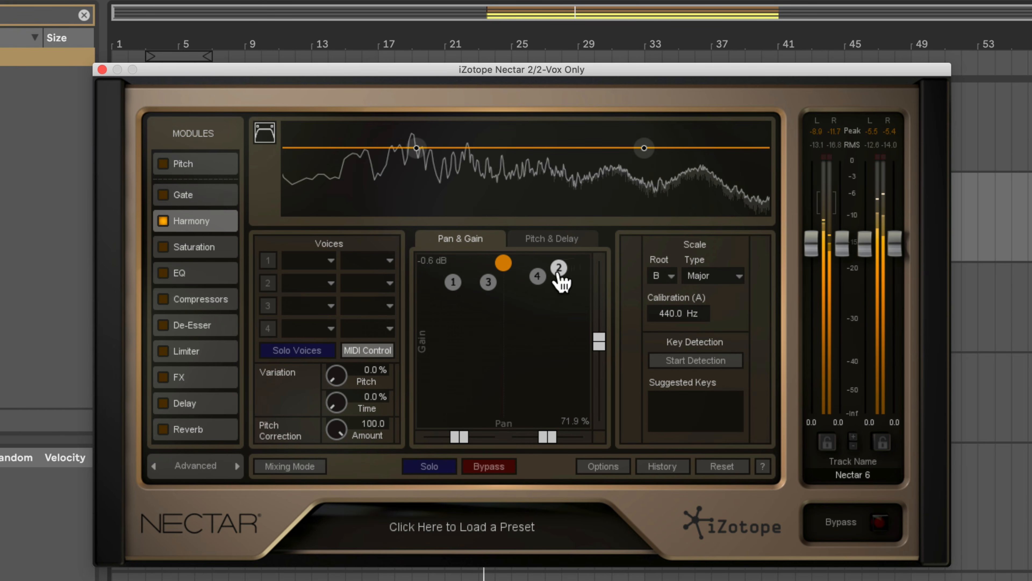
key(space)
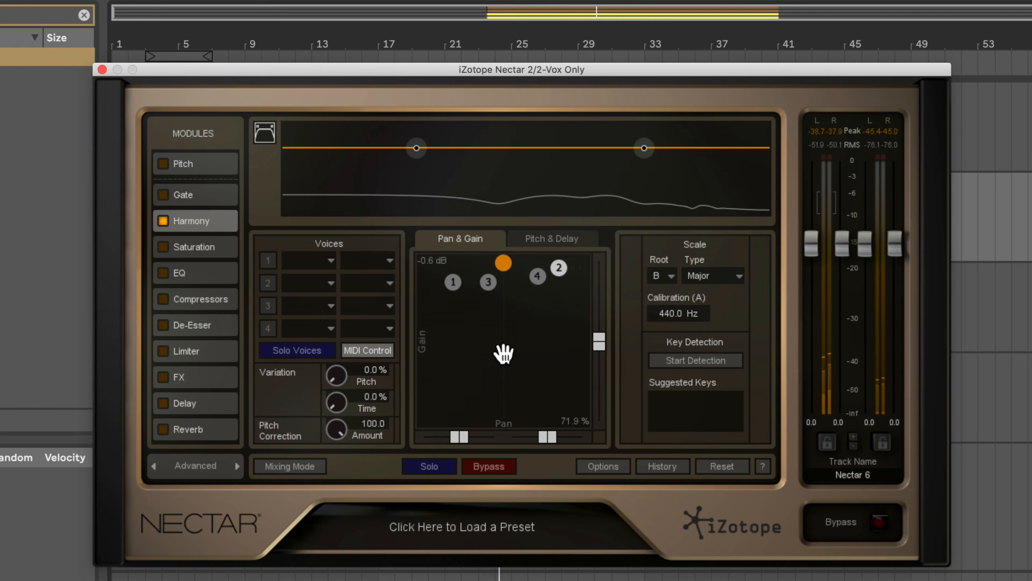
Hide the Nectar window and view the notes of the clip on the 3 MIDI track in a resized editor.
key(alt+super+p)
double_click(385, 197)
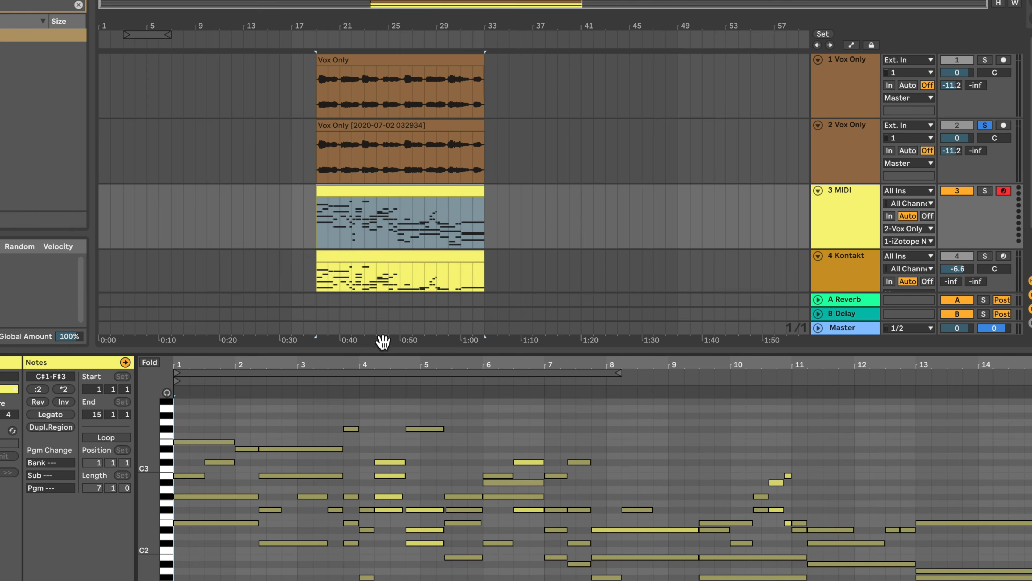
drag(376, 348, 370, 260)
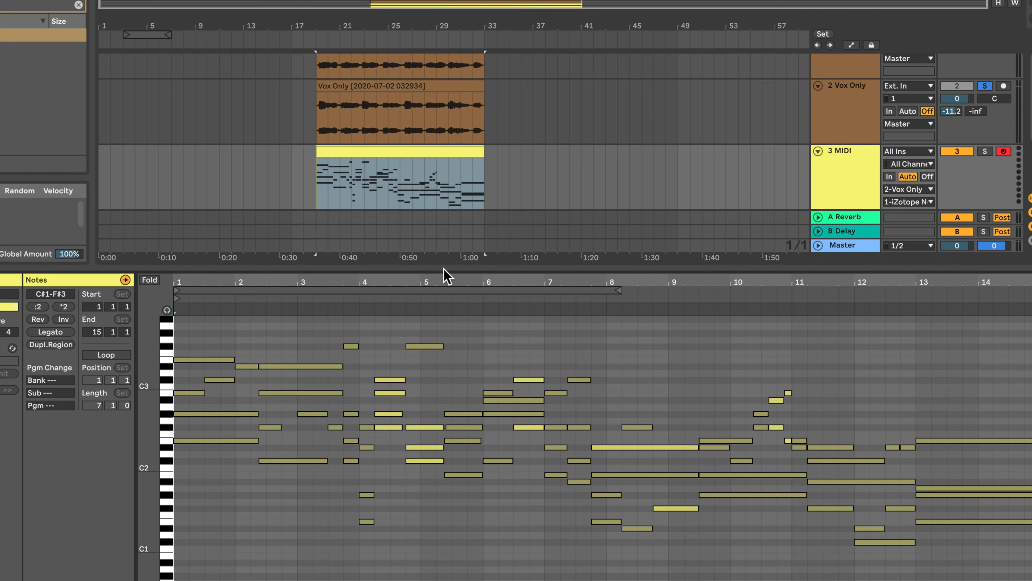
drag(444, 268, 453, 398)
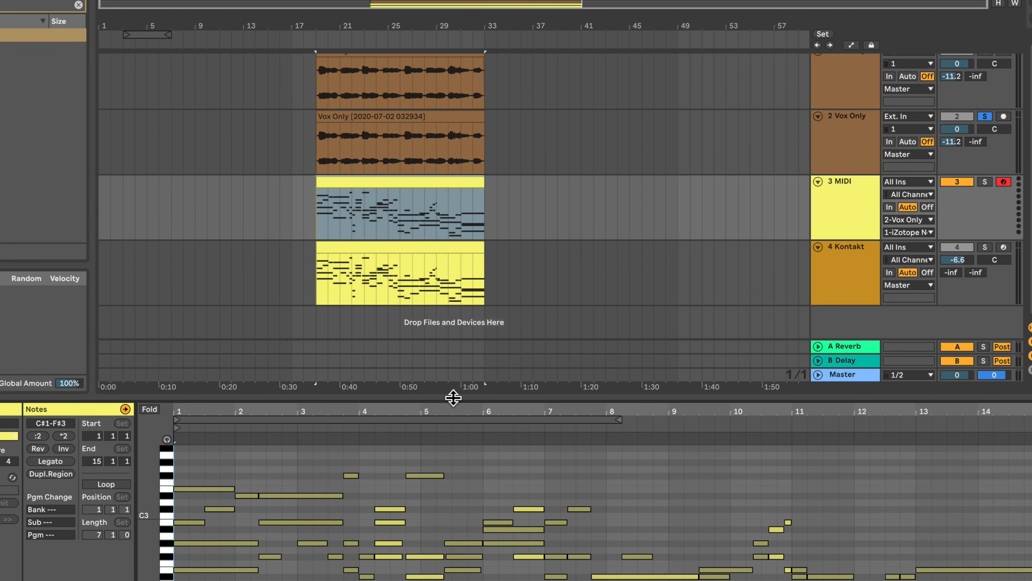
Place the insertion marker at the start of the vocal clip on track 2 and reopen its Nectar 2 window.
click(316, 155)
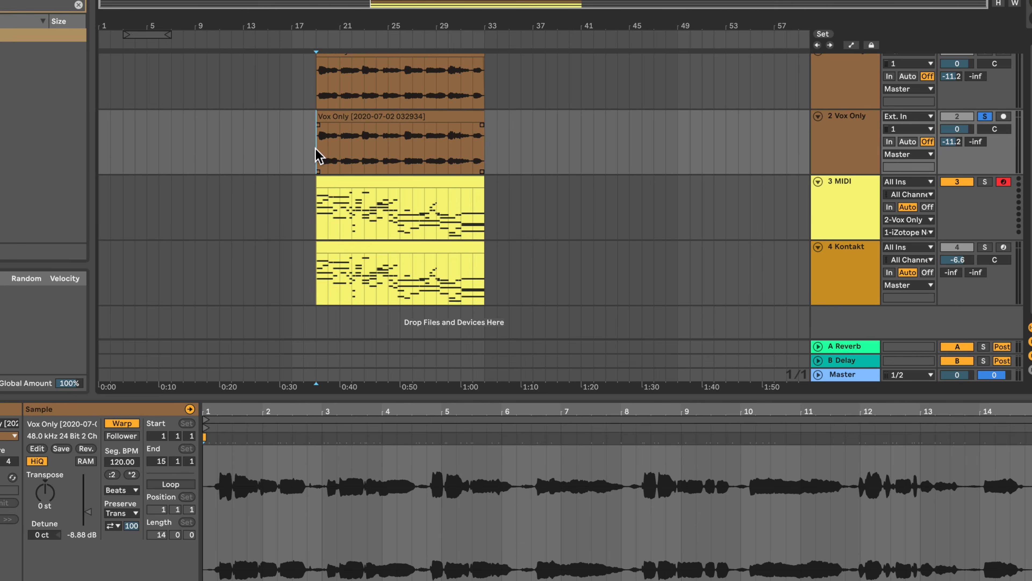
key(shift+Tab)
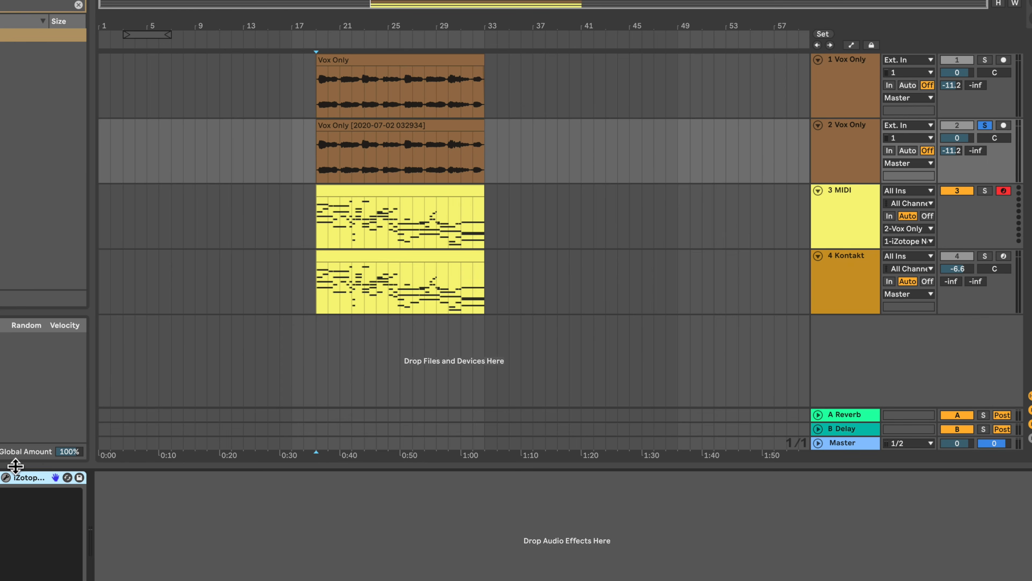
click(6, 477)
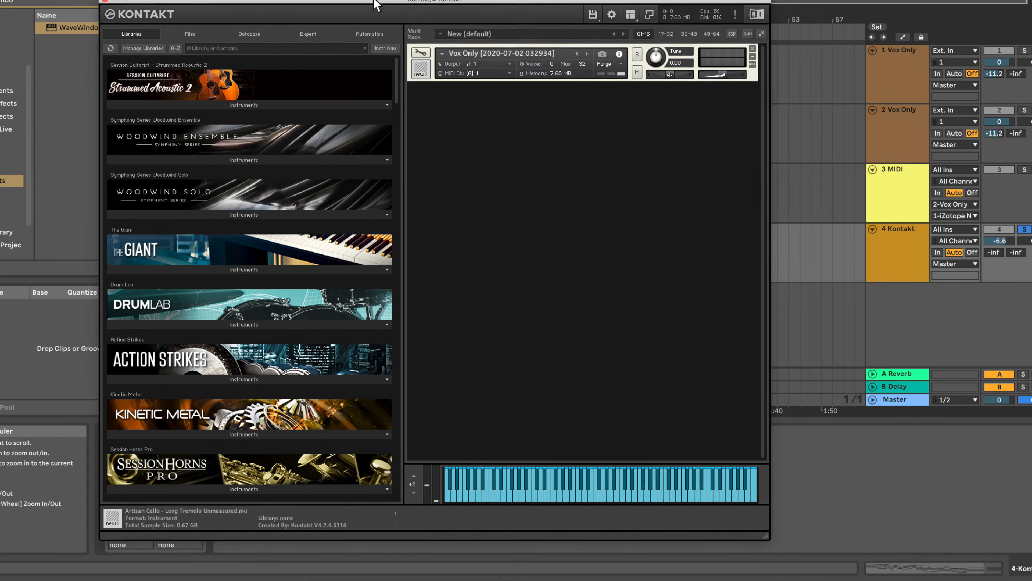
drag(377, 5, 318, 2)
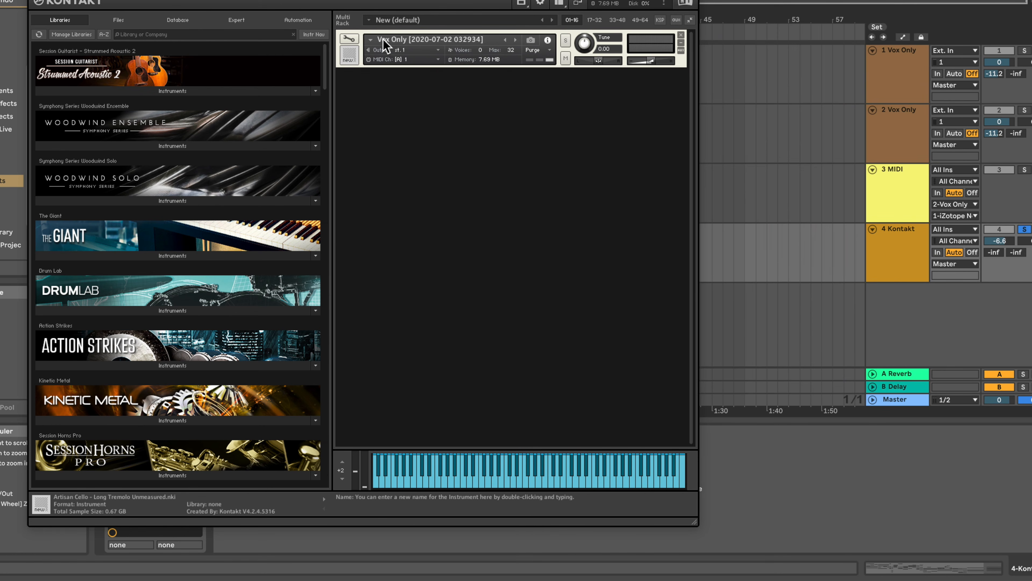
Open the Vox Only instrument for editing in Kontakt and examine the sample's key range in the Mapping Editor.
click(349, 39)
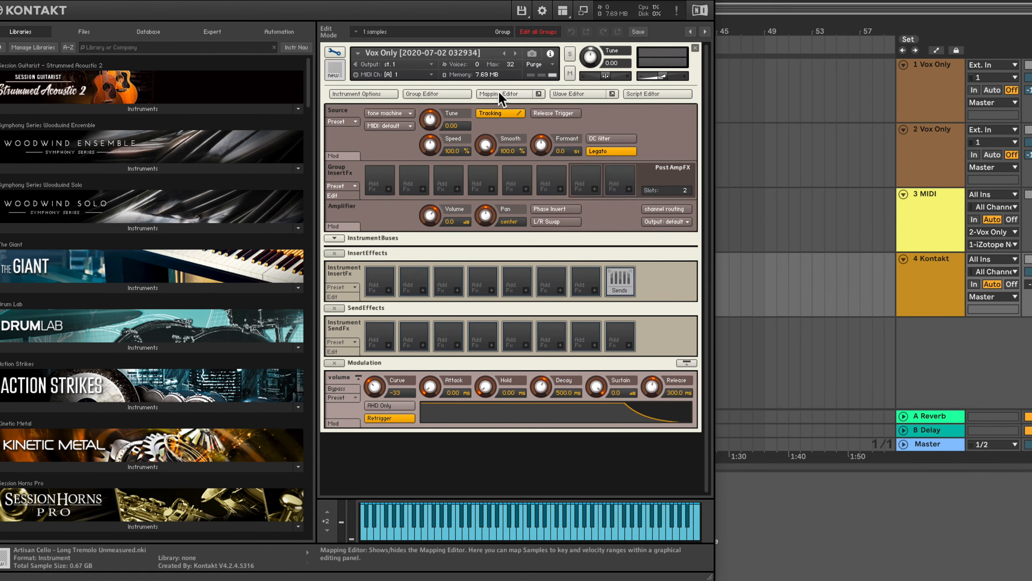
click(500, 77)
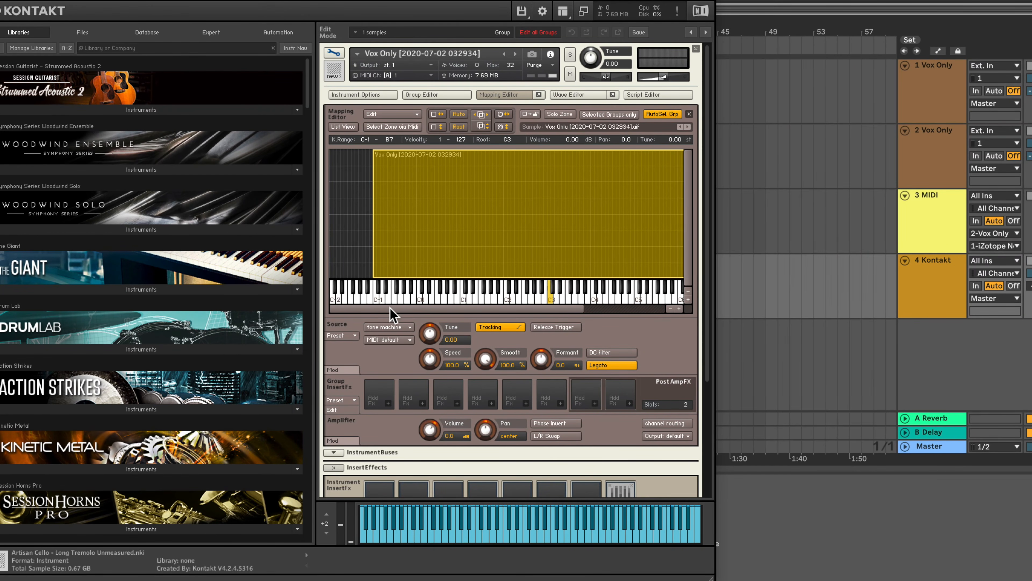
drag(389, 308, 521, 309)
drag(652, 309, 513, 310)
Review the Source module's playback modes, audition a key on Kontakt's keyboard, and hide the Kontakt window.
click(387, 327)
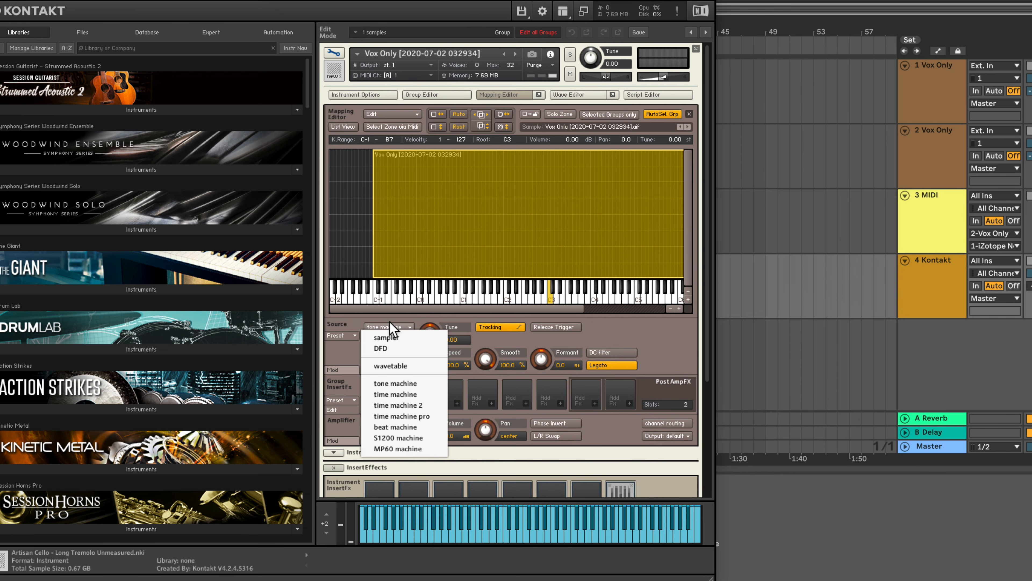
click(515, 344)
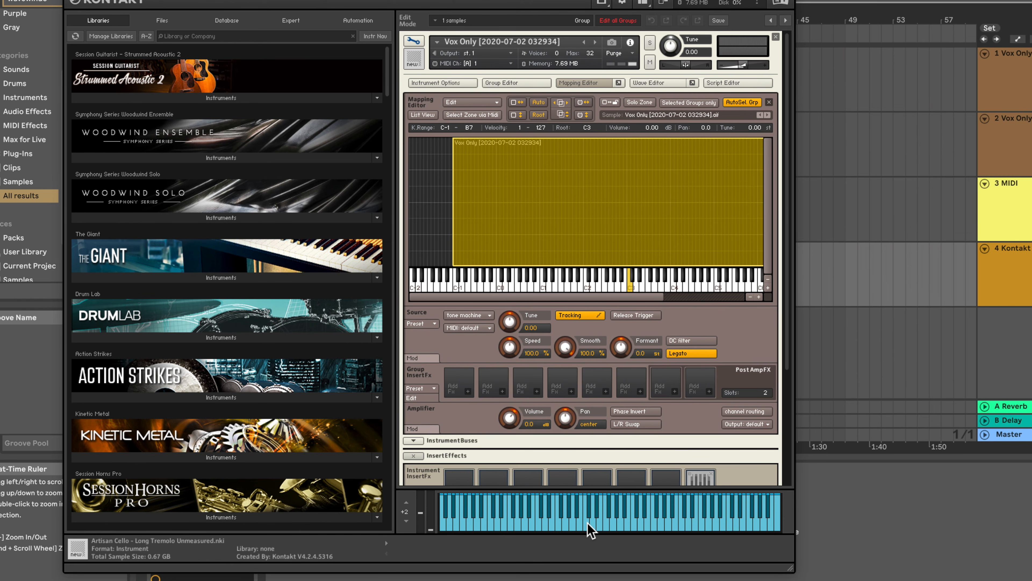
click(601, 524)
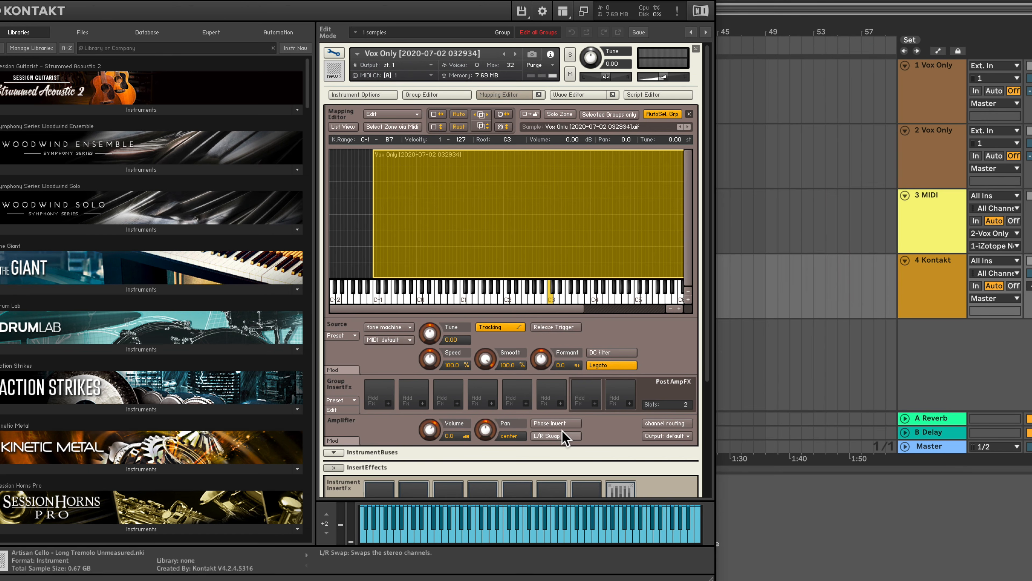
key(super+w)
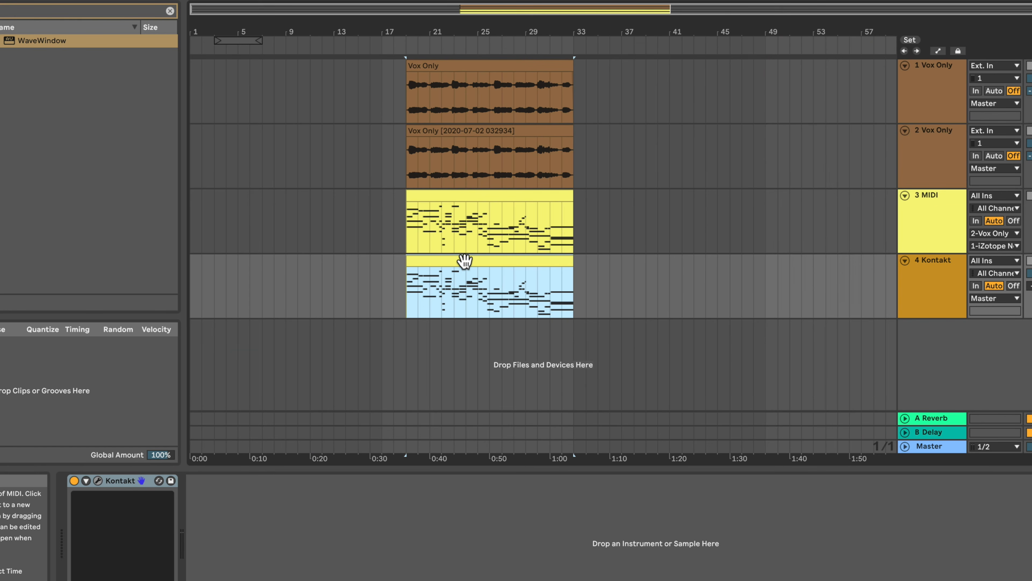
Bring Kontakt back up, enable Legato in the instrument's Source module, and hide the window again.
key(super+alt+p)
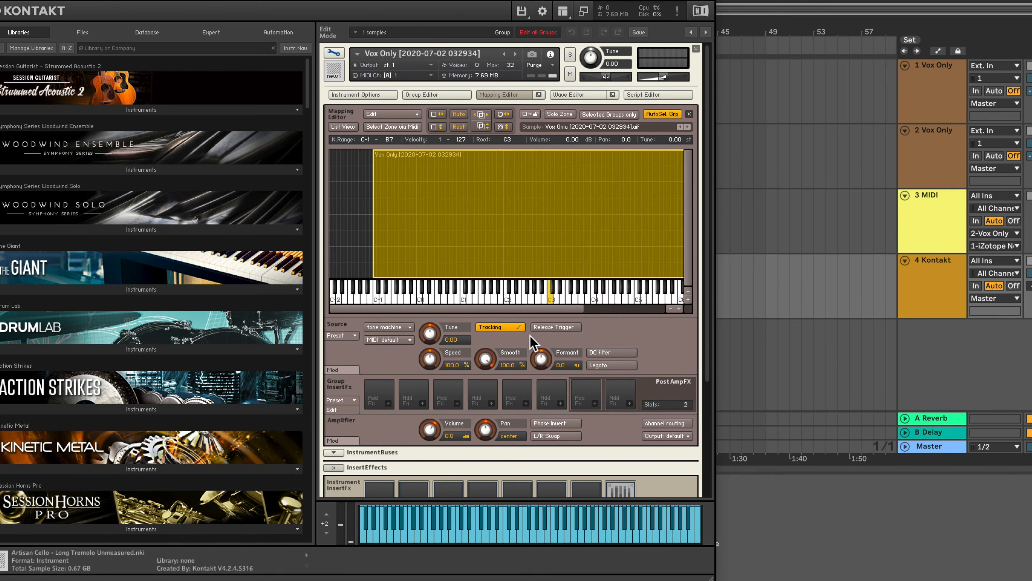
click(608, 365)
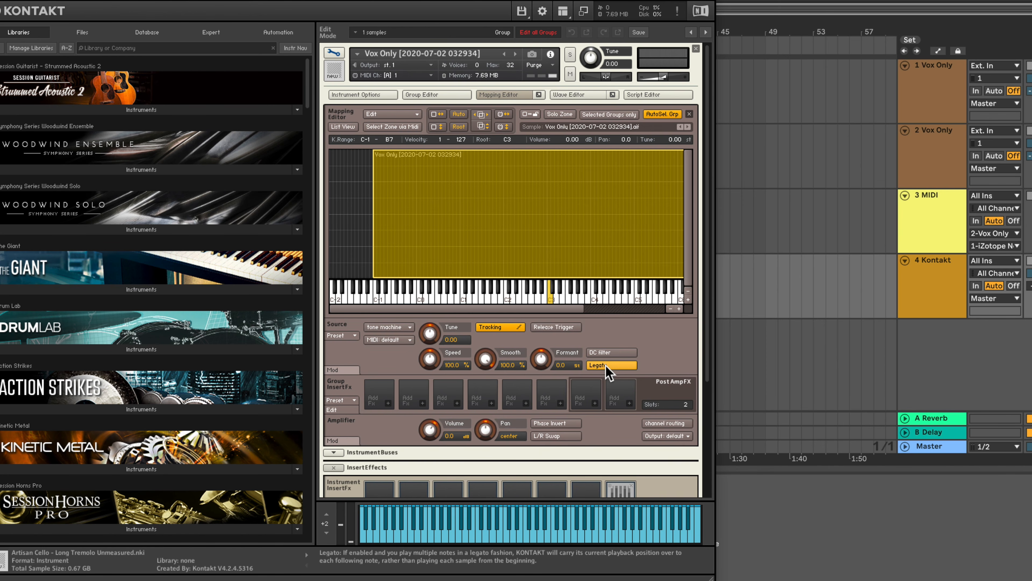
key(super+w)
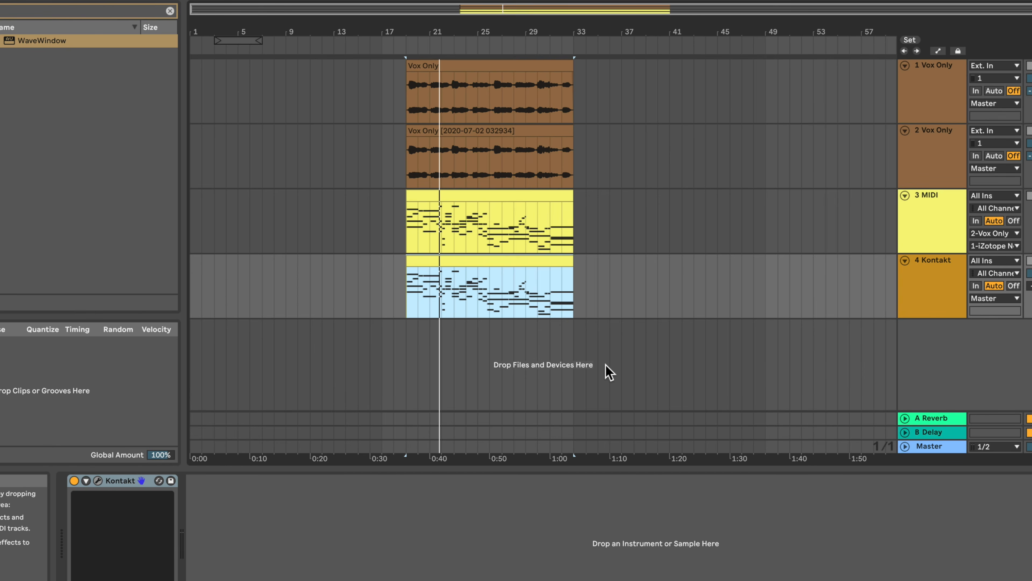
Open the MIDI clip on the 4 Kontakt track and enlarge its note editor.
double_click(459, 263)
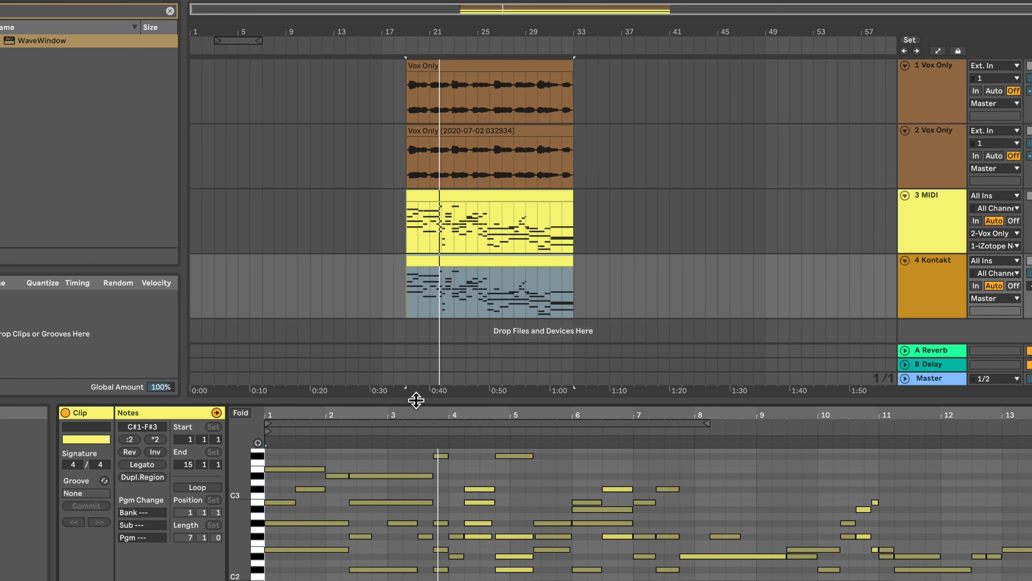
drag(417, 400, 403, 277)
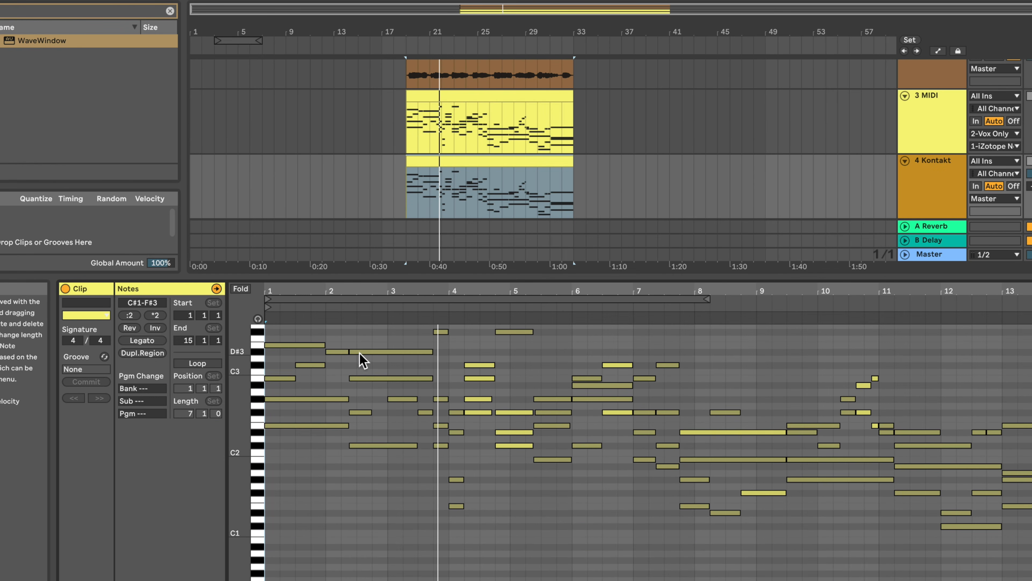
Reopen Kontakt and display the vocal sample in the Wave Editor together with the Source module.
key(alt+super+p)
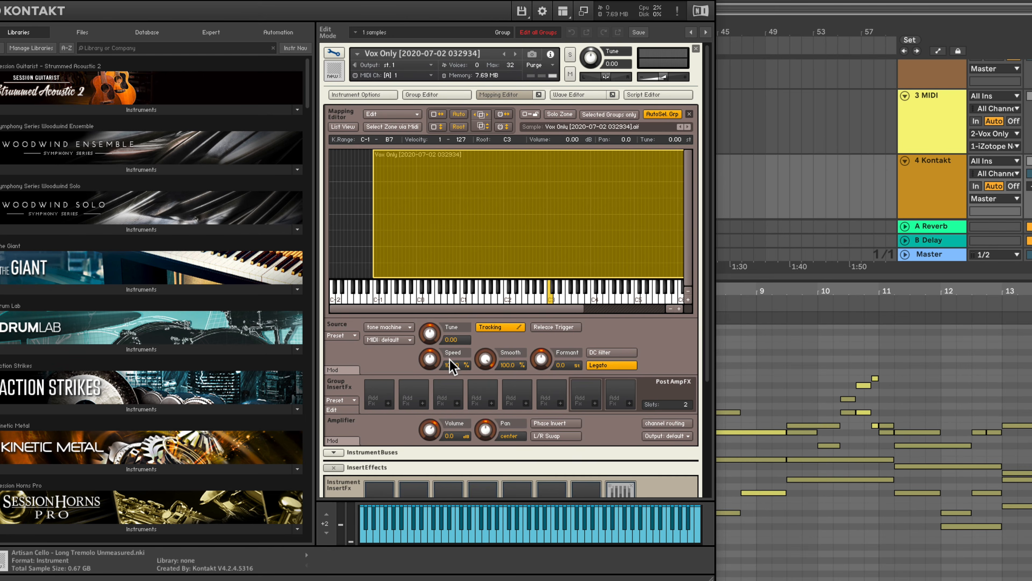
click(569, 94)
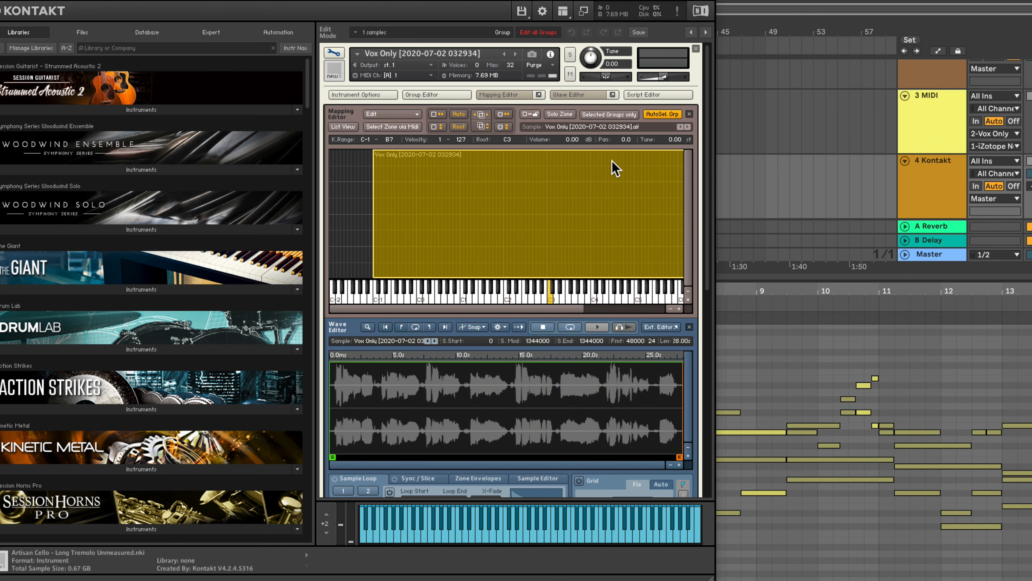
scroll(706, 240, down, 3)
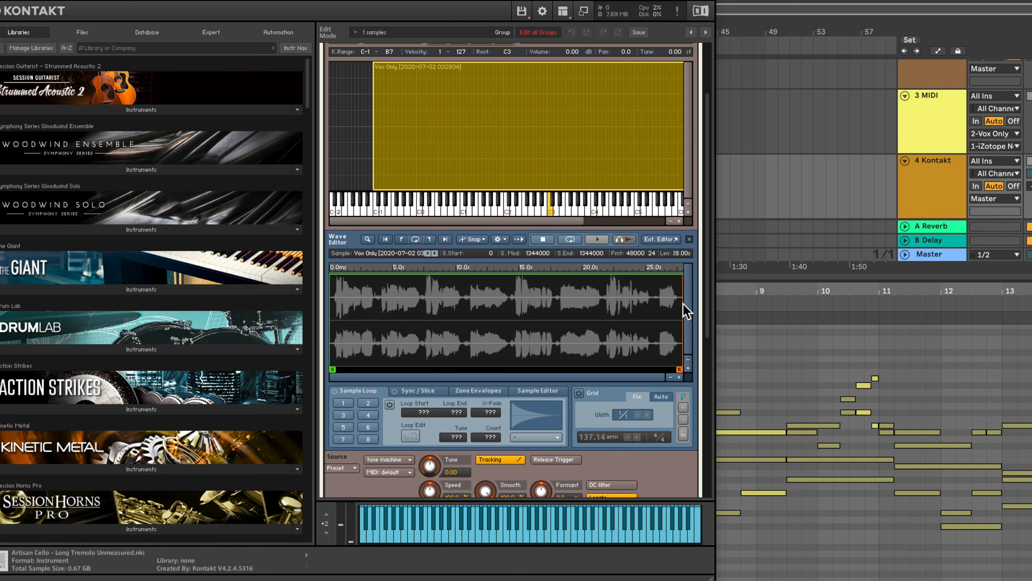
scroll(605, 473, down, 1)
scroll(604, 472, down, 1)
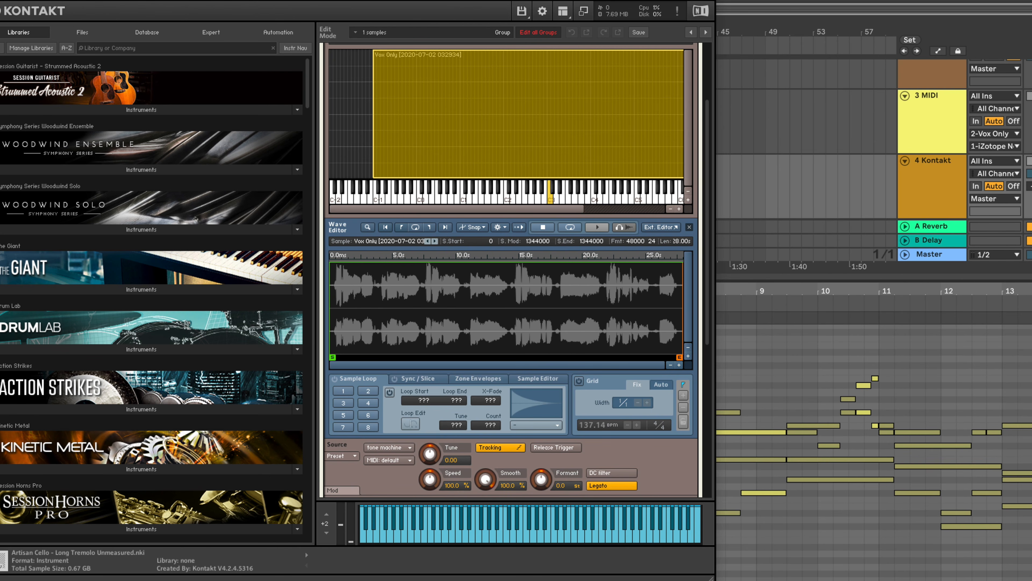
Play the Kontakt harmonies, set Formant to -0.1, and return the insertion marker to the clip's start on 4 Kontakt.
key(space)
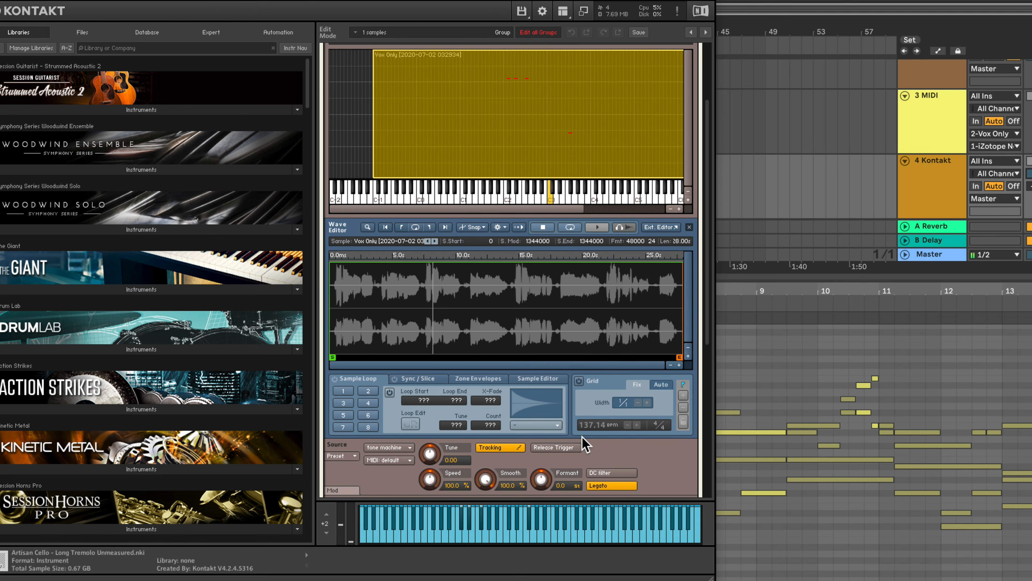
mouse_move(541, 478)
mouse_down()
mouse_move(539, 521)
mouse_move(538, 434)
mouse_move(543, 482)
mouse_up()
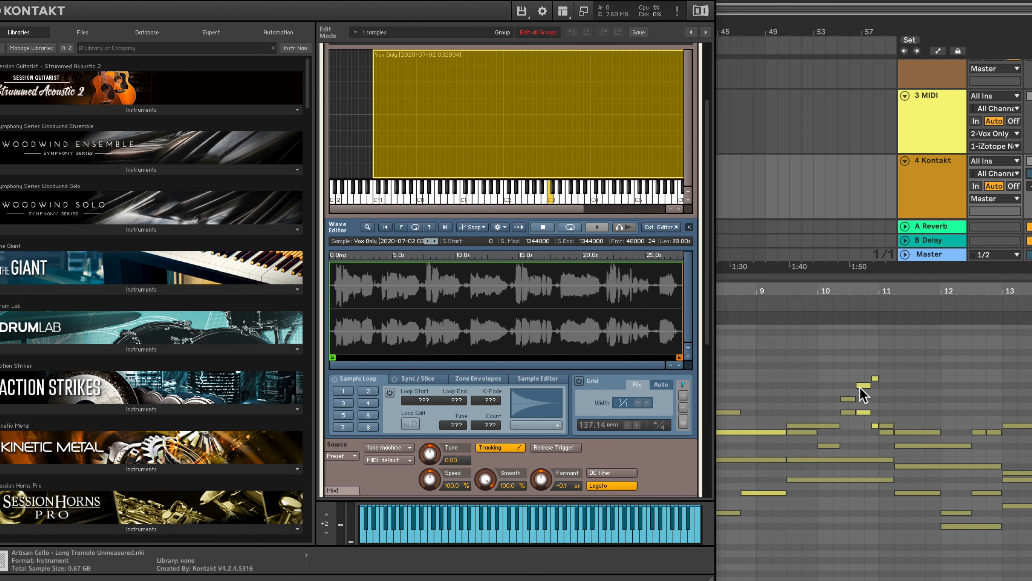
key(super+w)
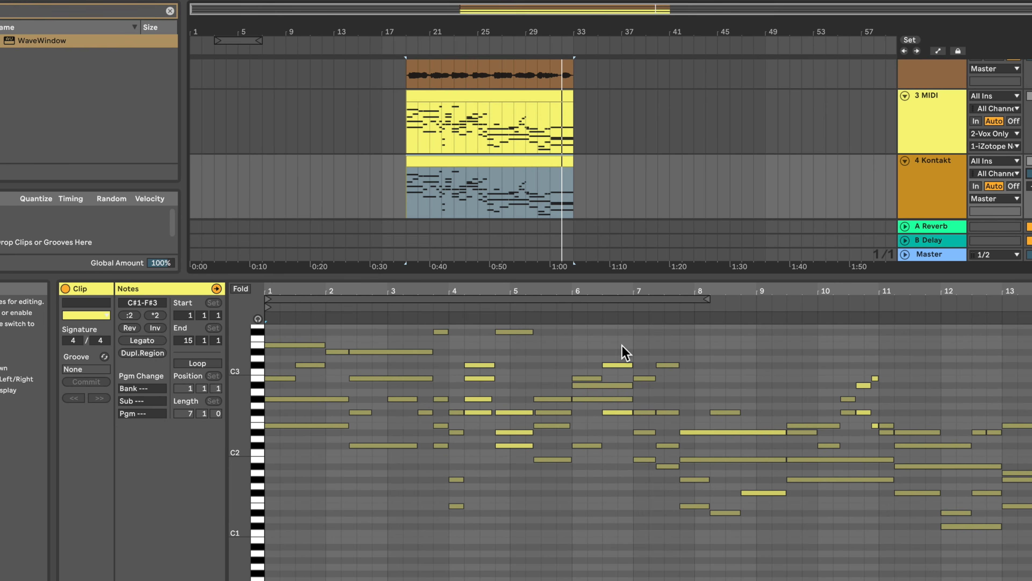
click(404, 192)
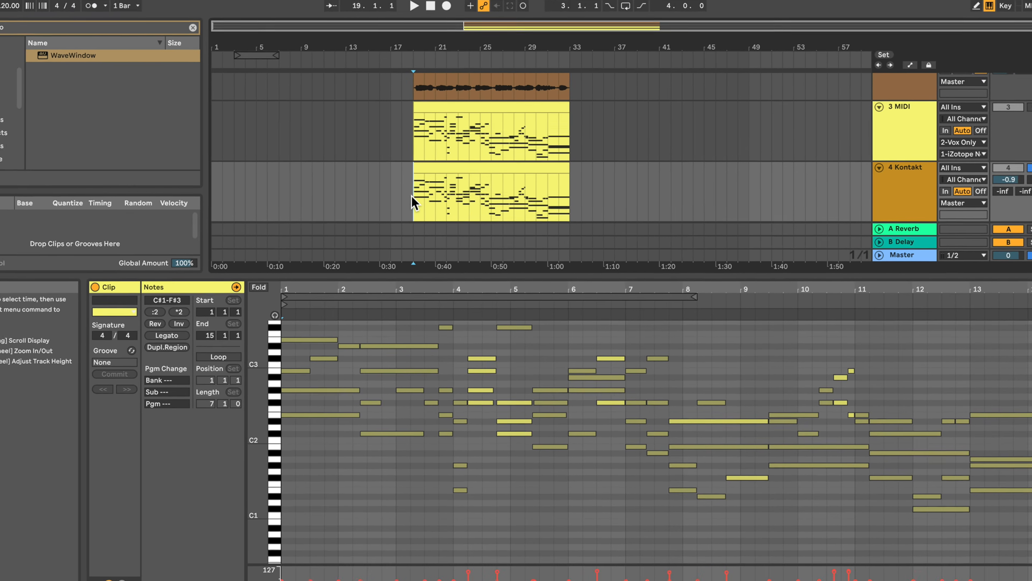